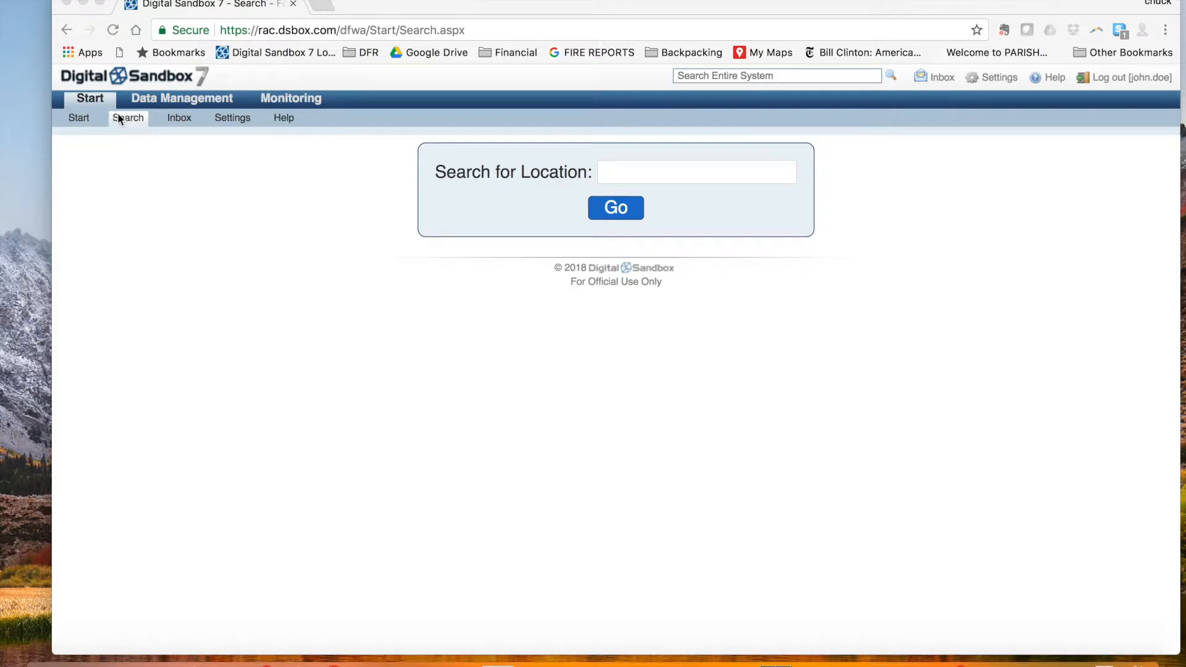
- Search for the location by its street address
left_click(604, 174)
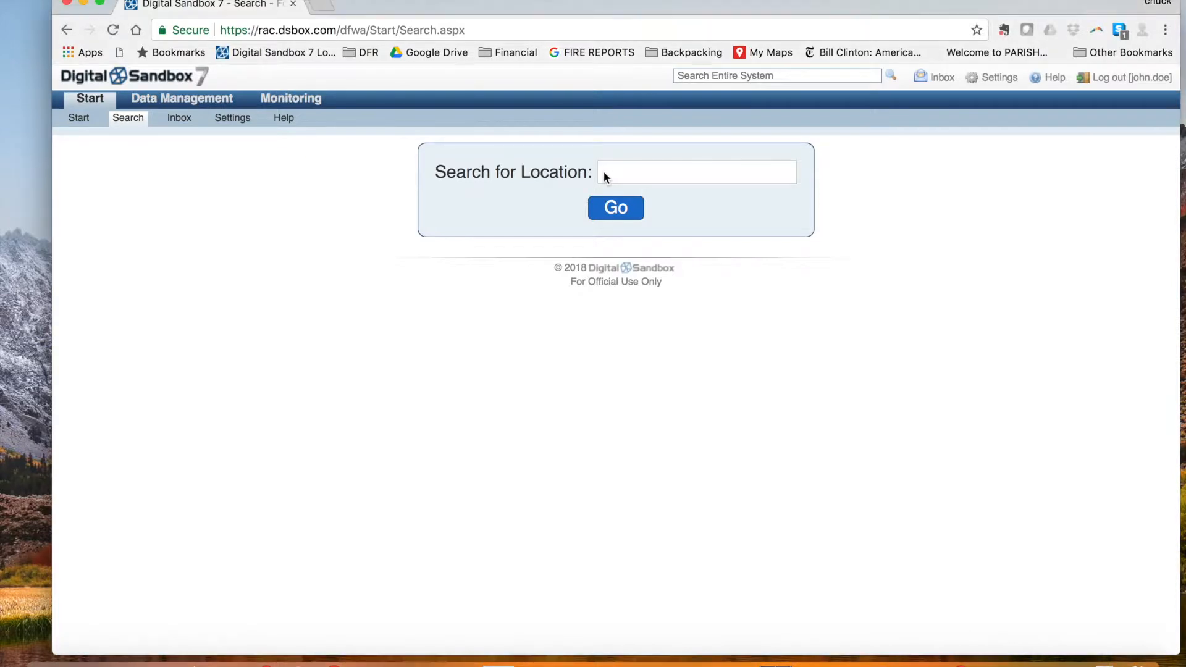
left_click(610, 176)
type("12")
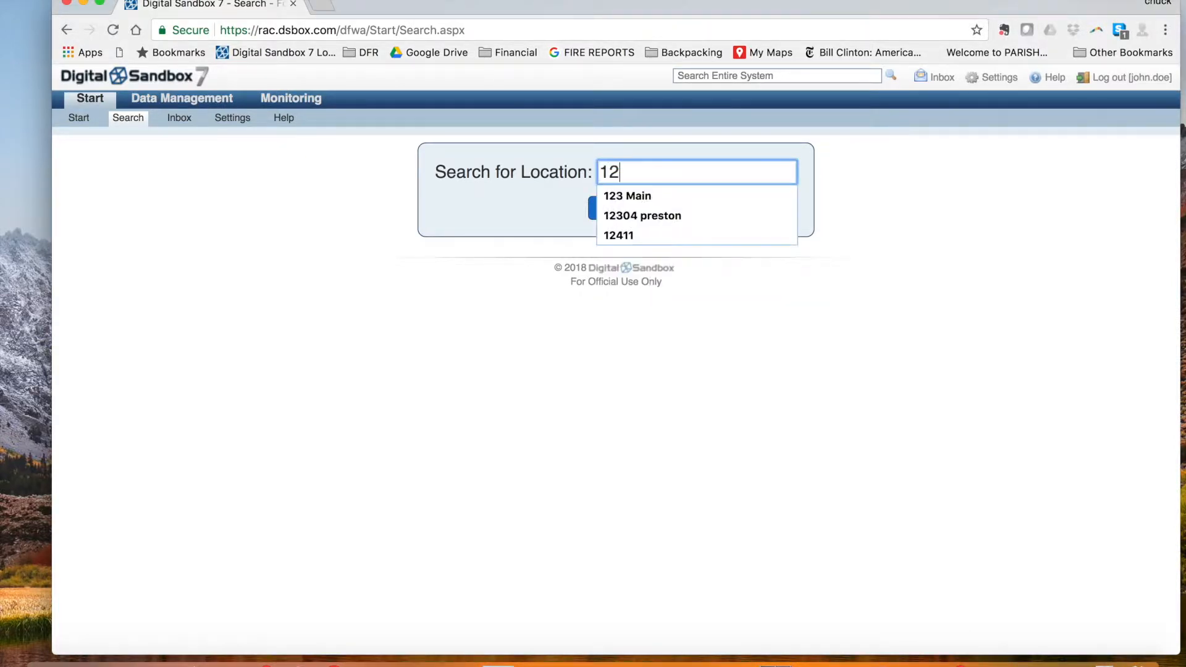
type("3 main")
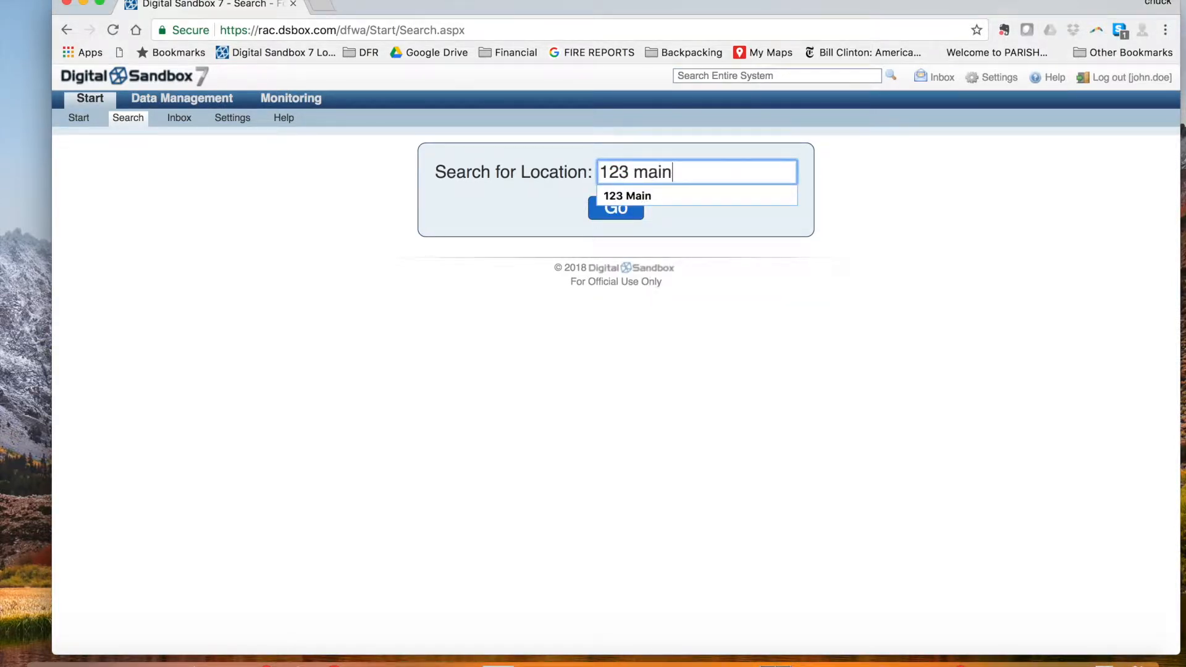
key("Return")
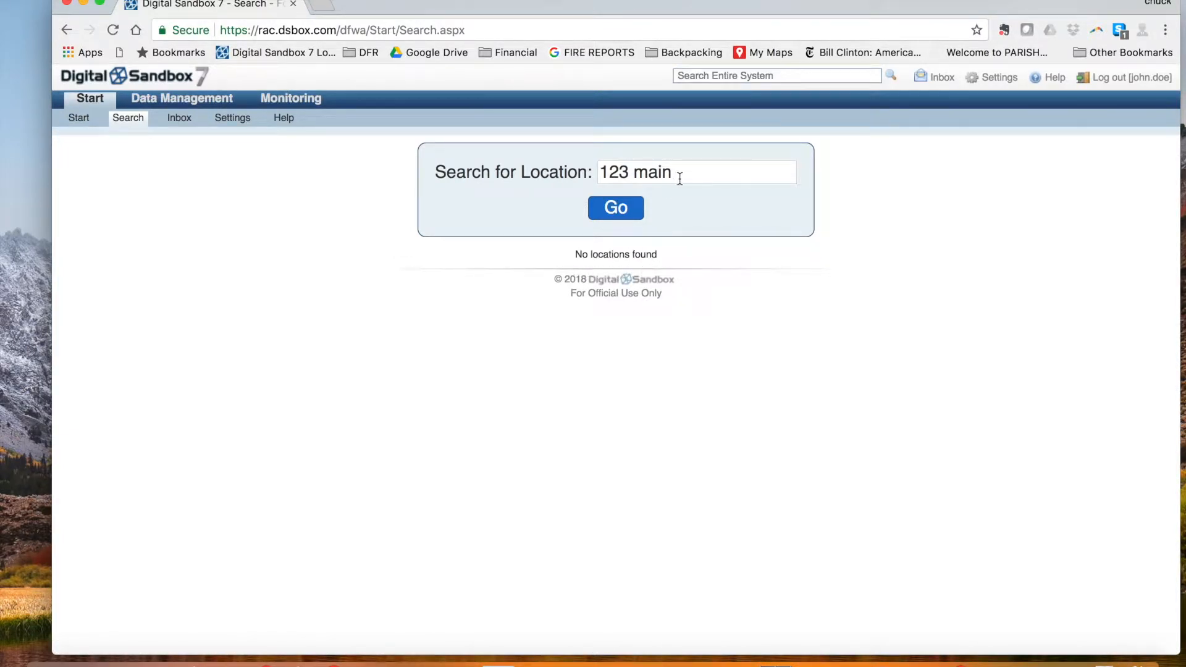
- Replace the location search term with Acme and run the search again
double_click(636, 173)
triple_click(636, 173)
type("Acme")
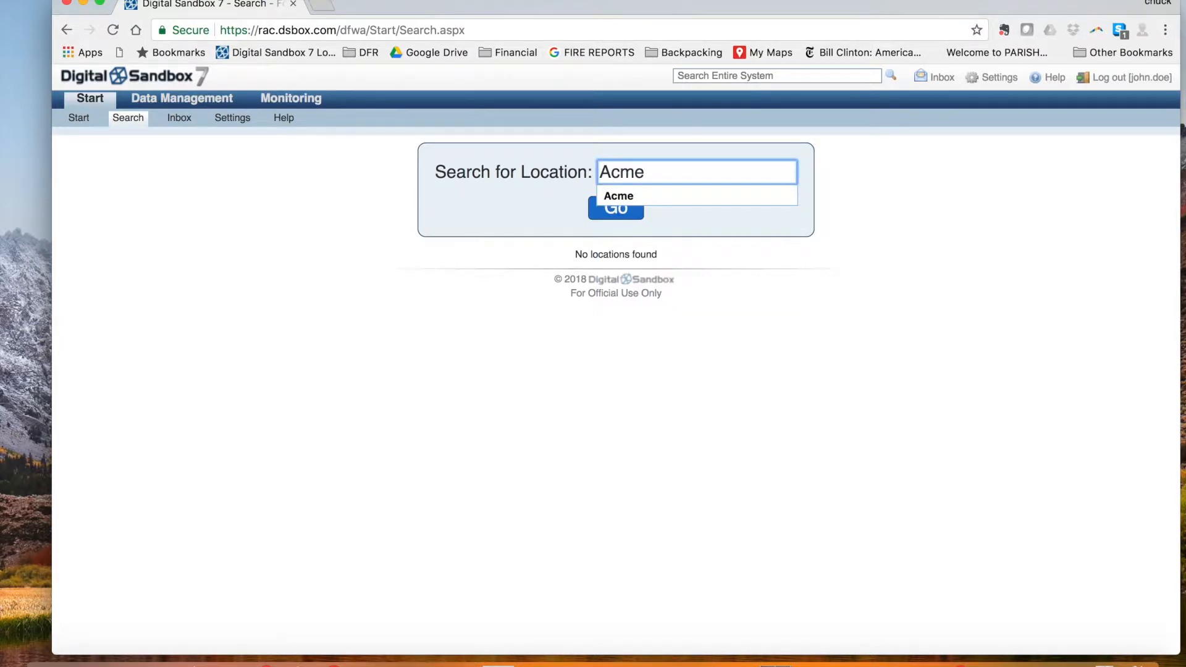
key("Escape")
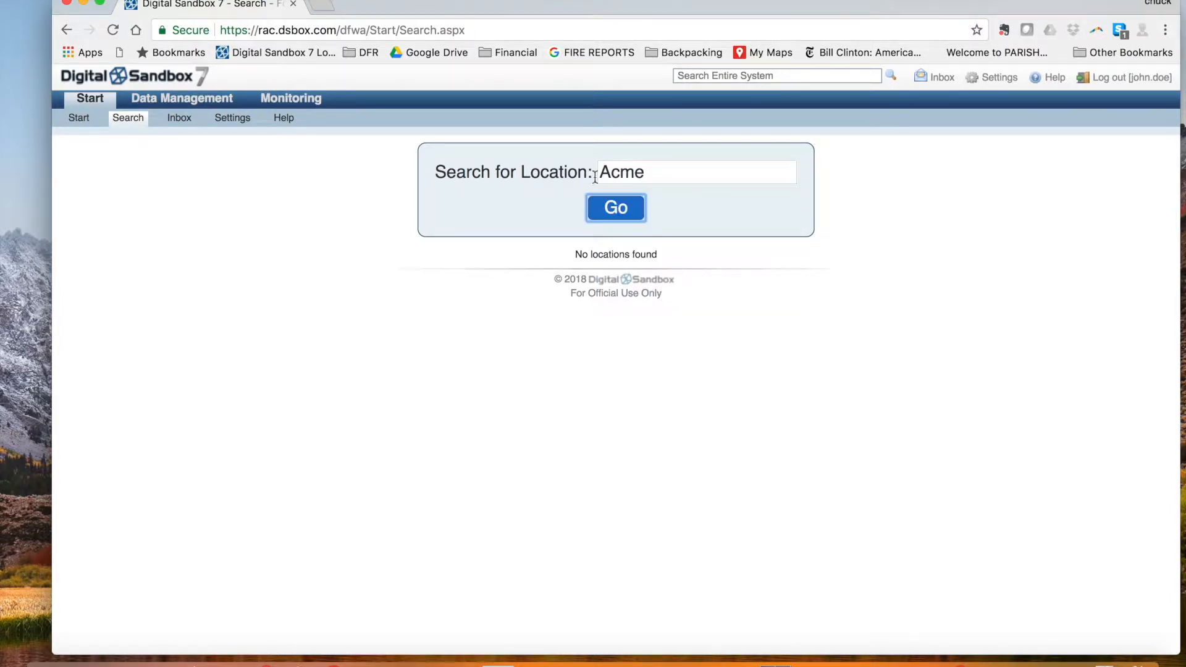
left_click(616, 208)
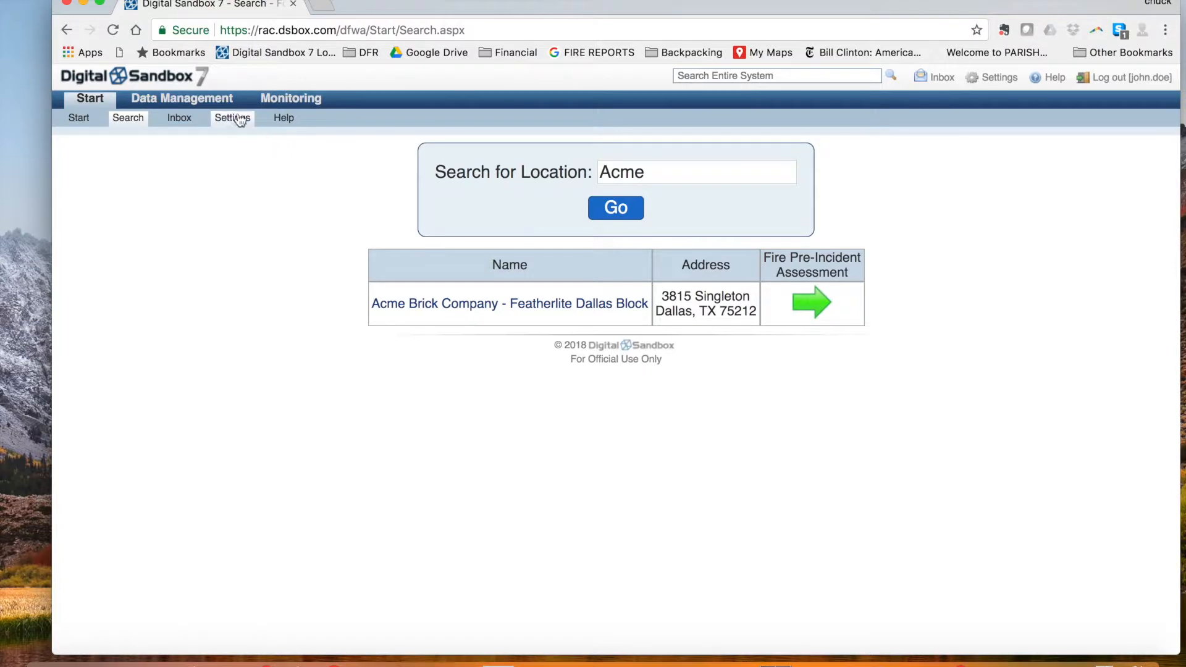
- Open the asset list under data management and start creating a new asset
mouse_move(210, 105)
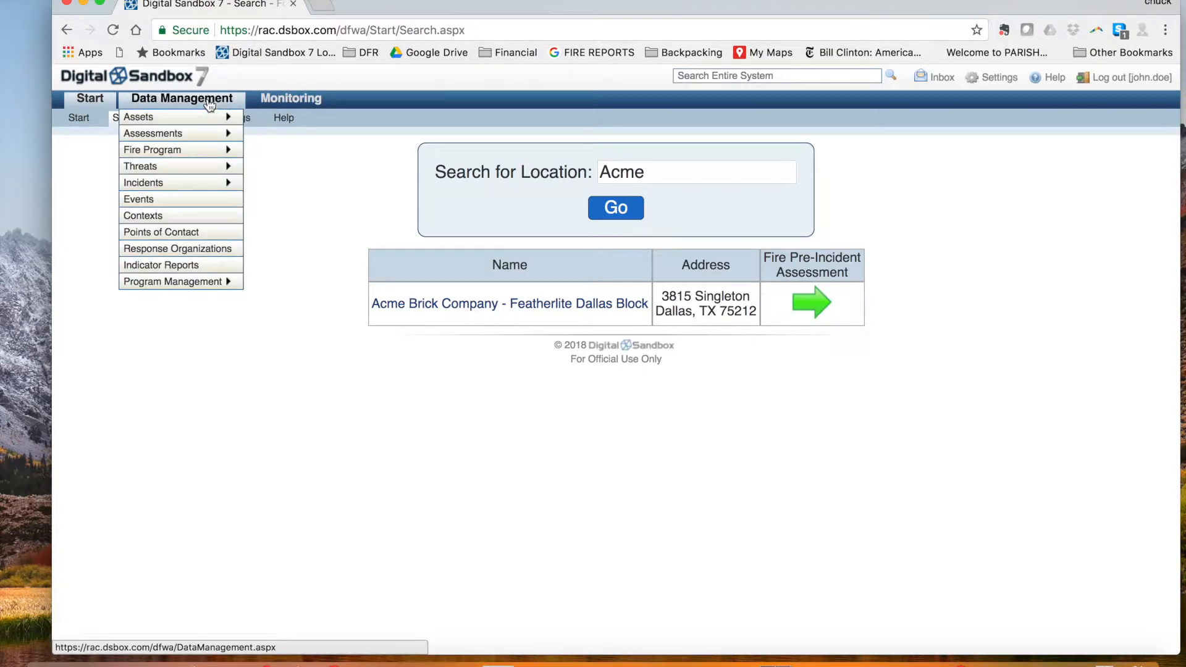
mouse_move(179, 122)
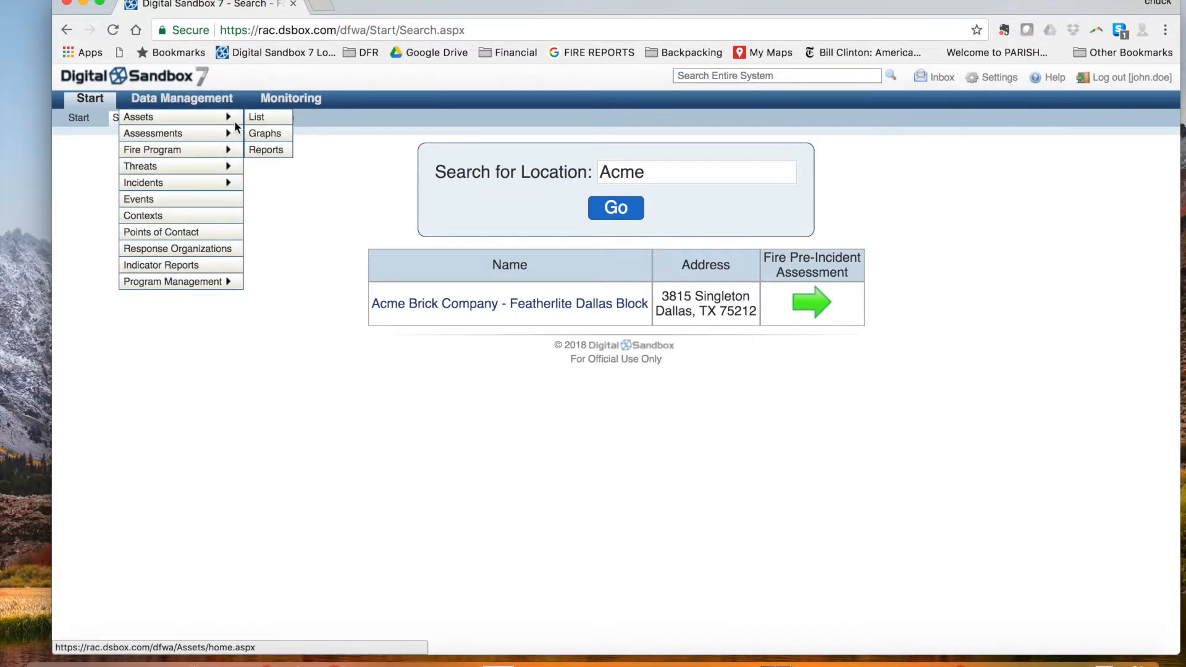
left_click(255, 119)
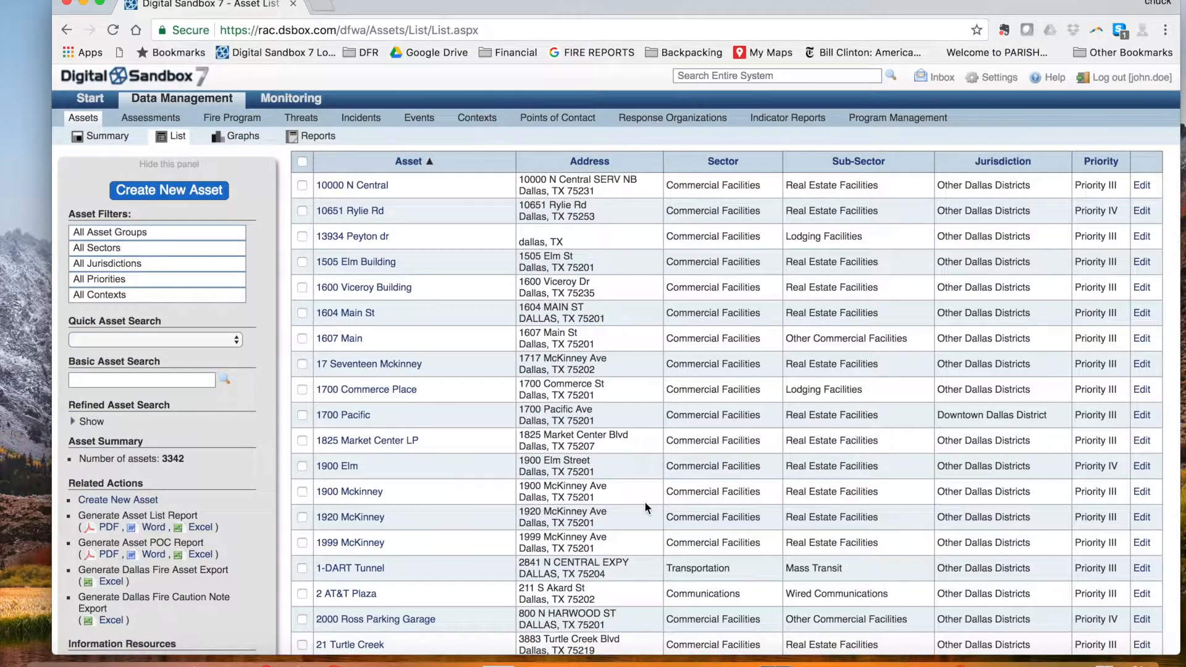
left_click(103, 6)
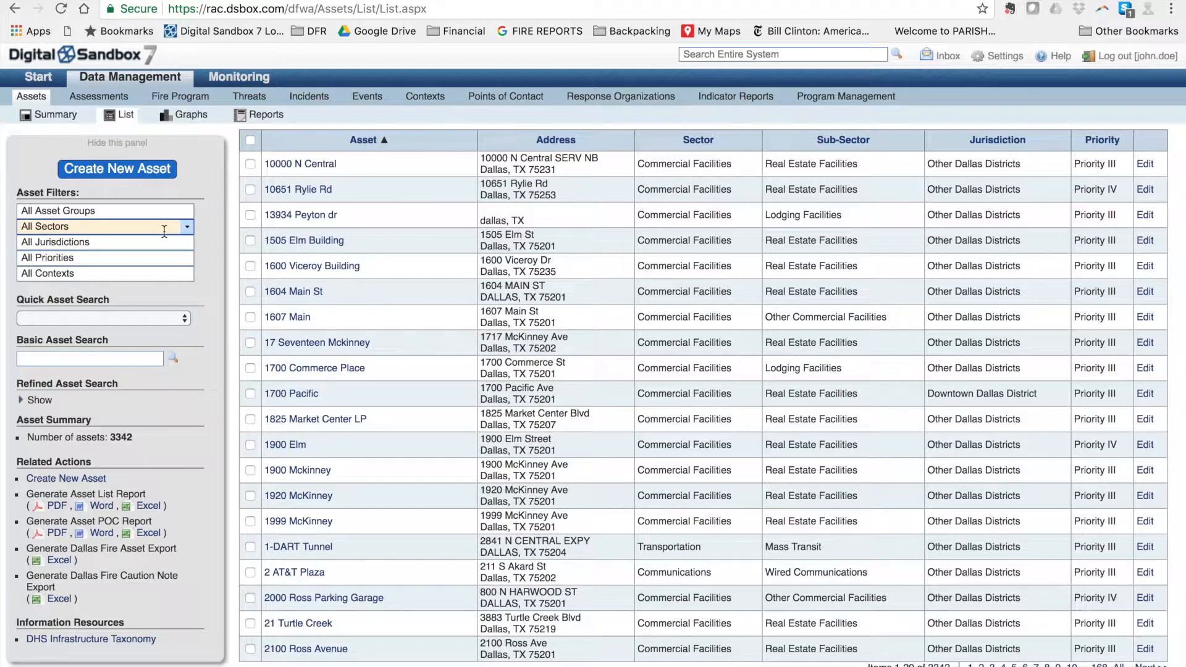
left_click(117, 170)
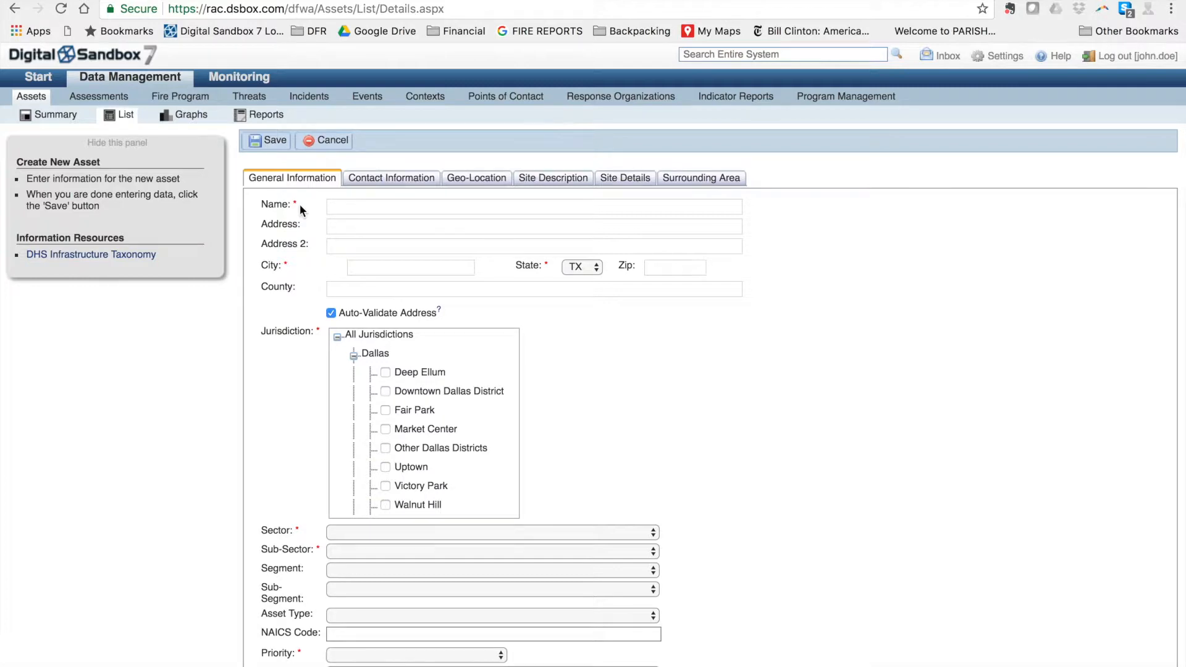
- Name the new asset Acme Manufacturing
left_click(347, 204)
type("Q")
key("BackSpace")
type("Acme Manufacturing")
key("Tab")
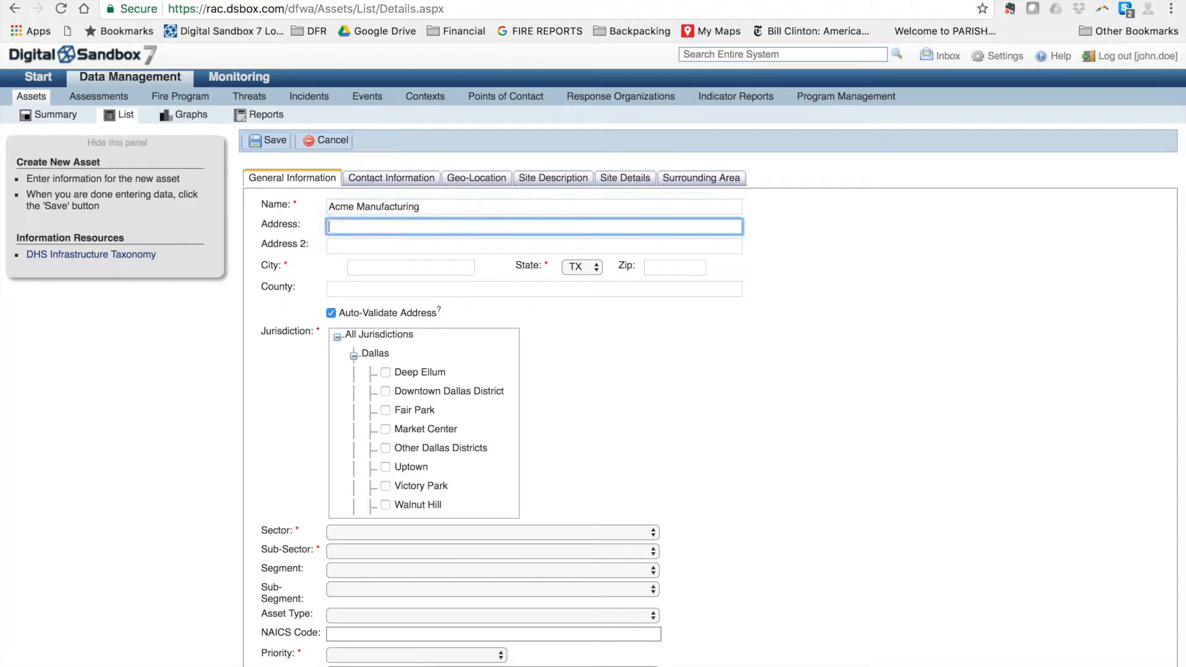
- Enter the asset's street address and set its city to Dallas, leaving the second address line empty
type("123 Main")
key("Tab")
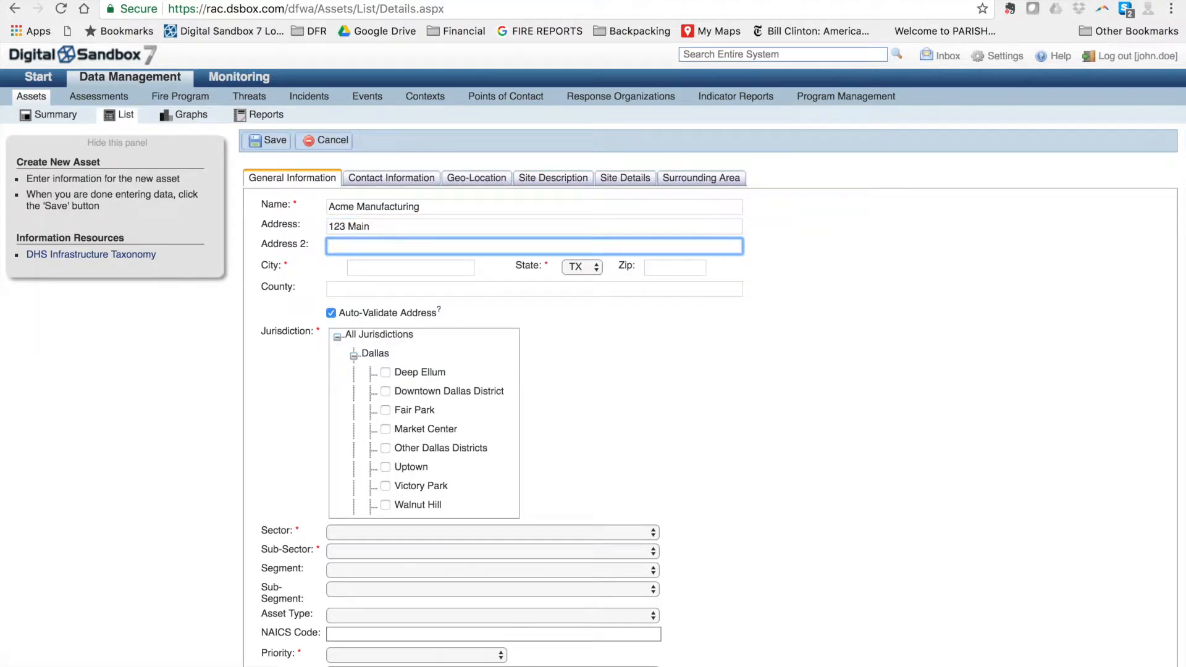
key("Tab")
type("Dall")
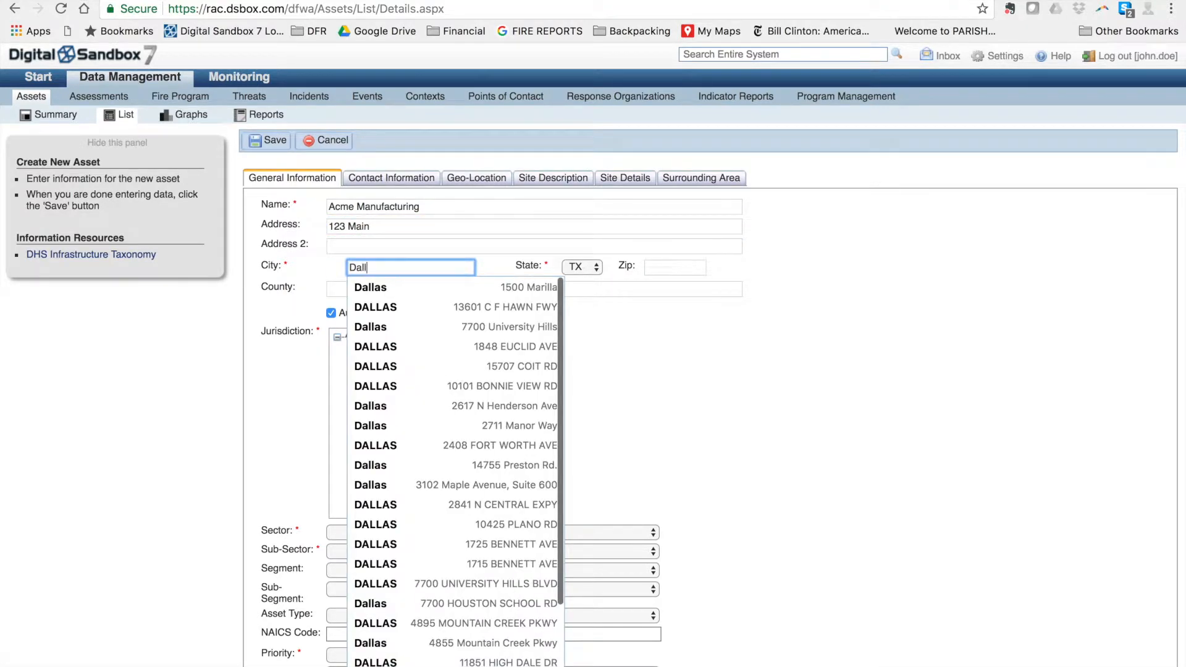
type("as")
key("Tab")
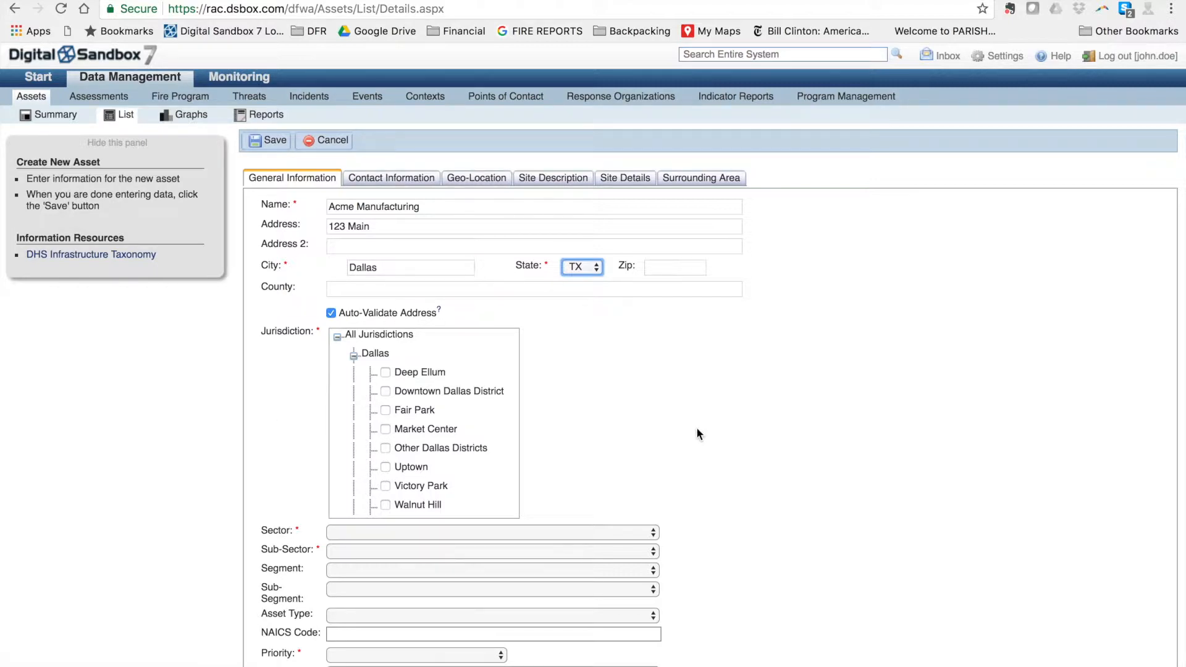
- Assign the asset to the Downtown Dallas District jurisdiction only
scroll(697, 431, "down", 2)
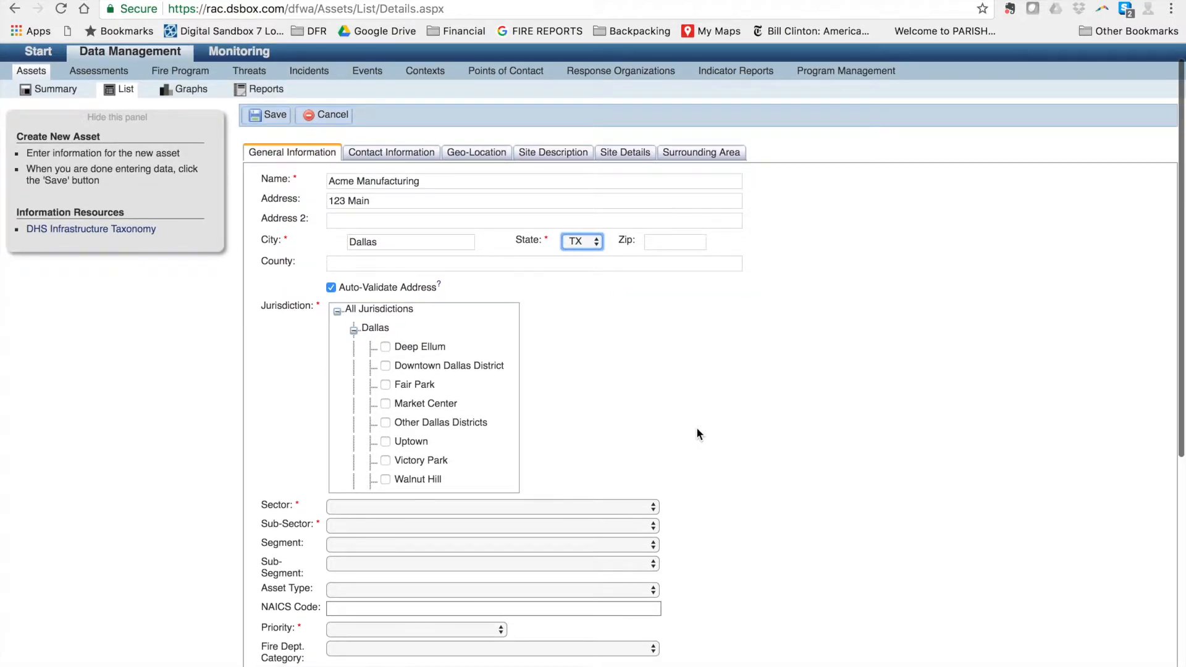
scroll(697, 434, "down", 1)
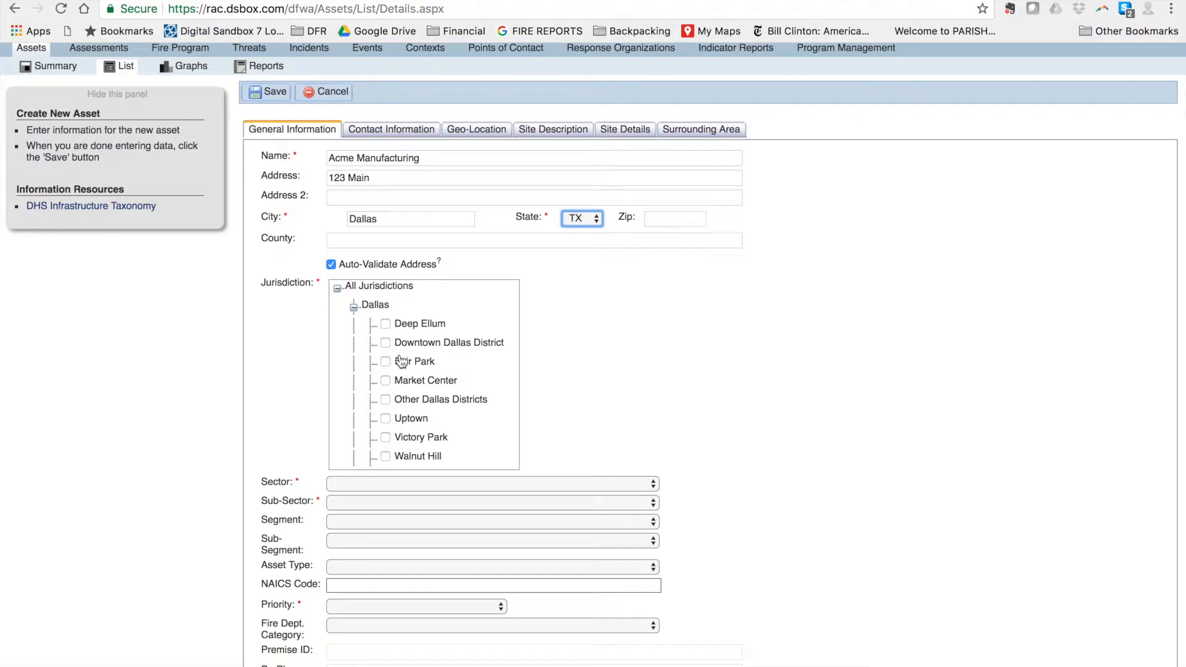
left_click(385, 343)
scroll(472, 439, "down", 3)
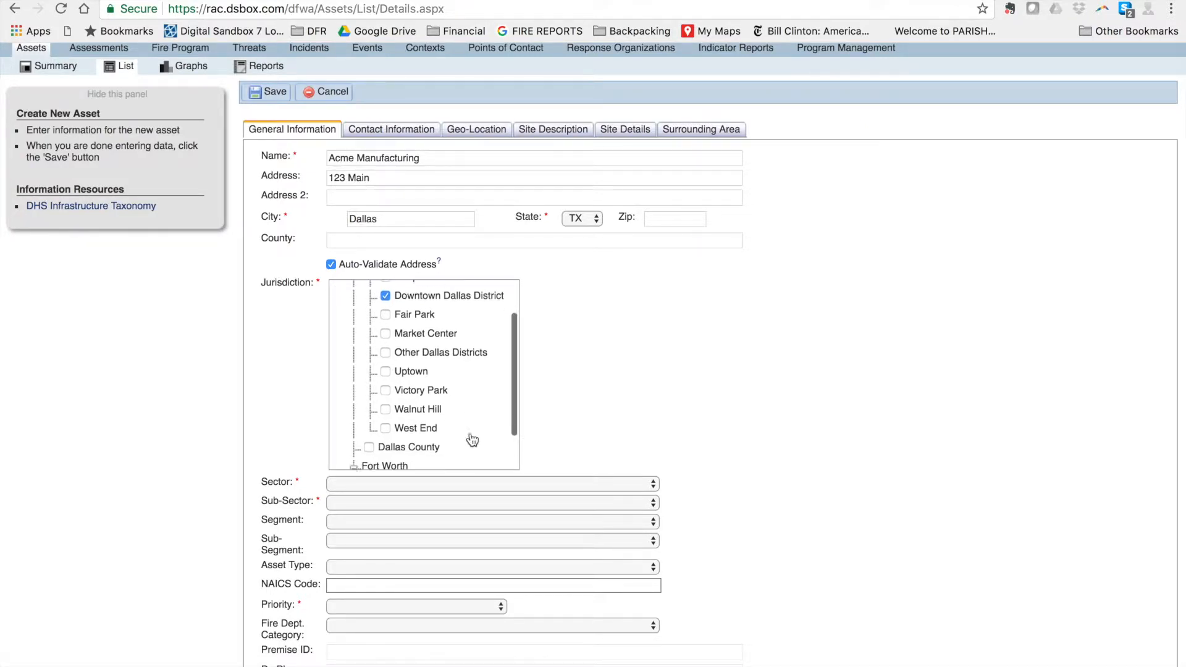
scroll(472, 440, "up", 3)
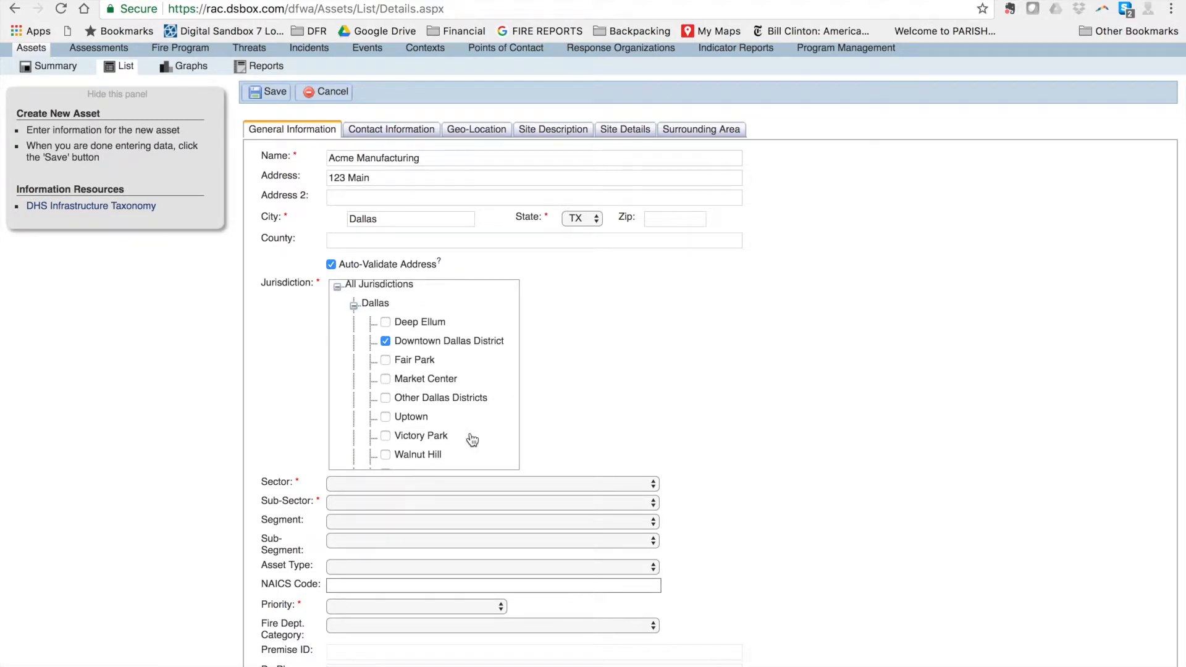
left_click(386, 398)
left_click(385, 340)
scroll(547, 413, "down", 3)
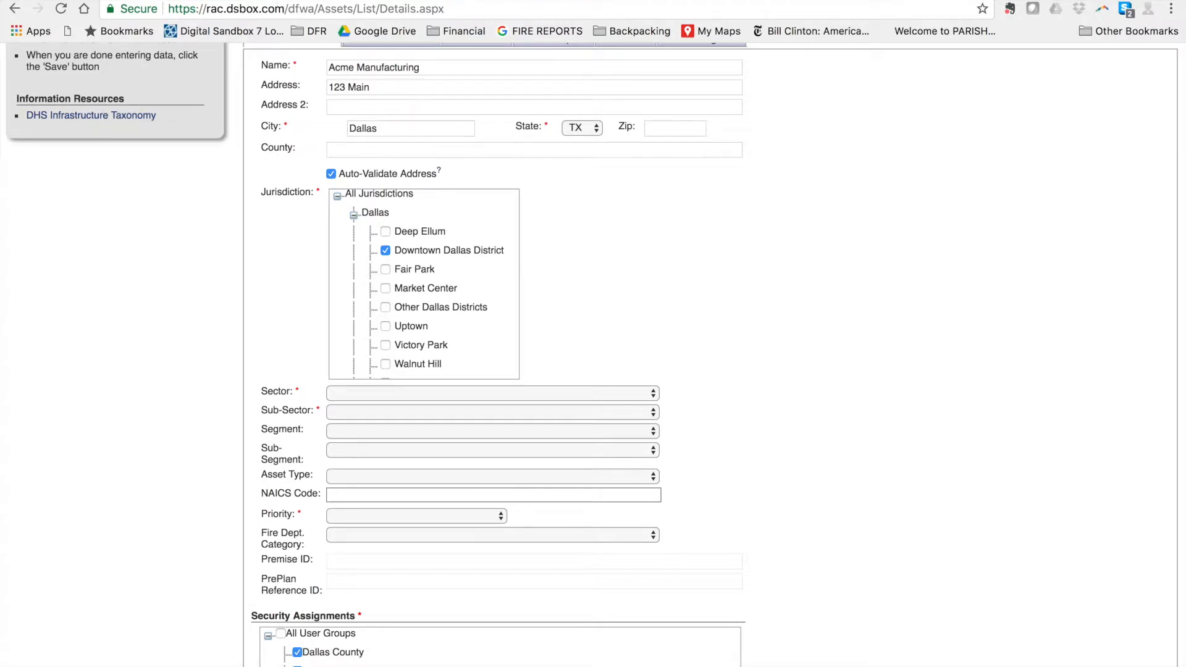
- In a new browser tab, open Sector_SubSector_CheatSheet.pdf from the Dallas Fire-Rescue site's GIS forms and look through its taxonomy examples
key("super+t")
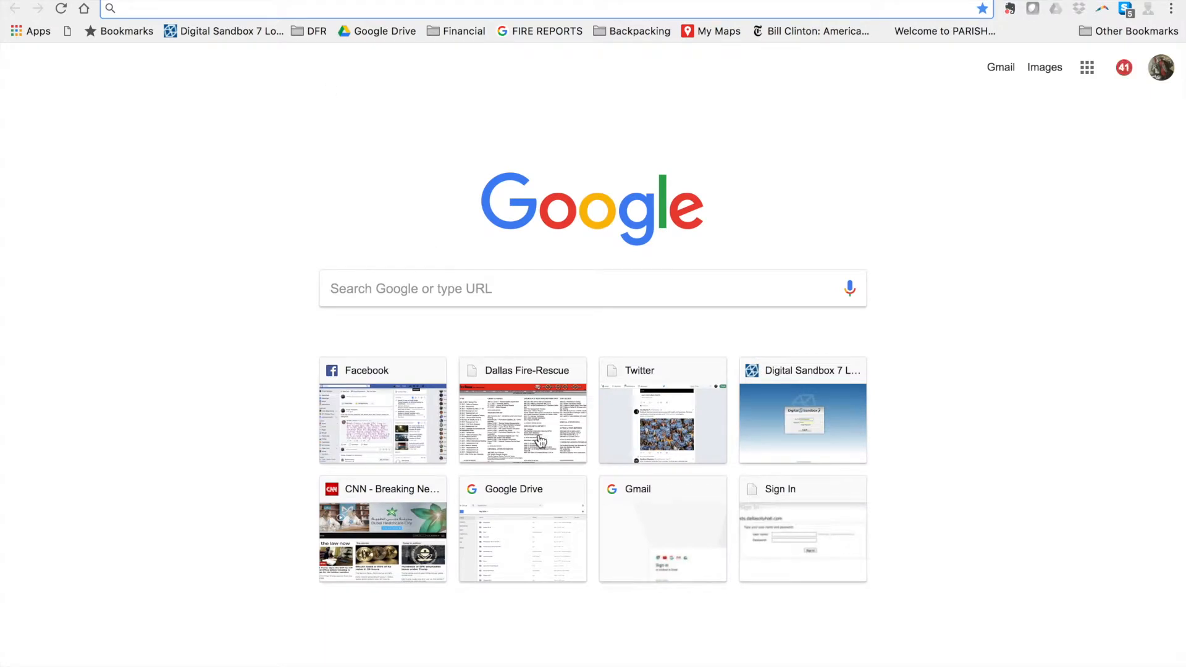
left_click(535, 442)
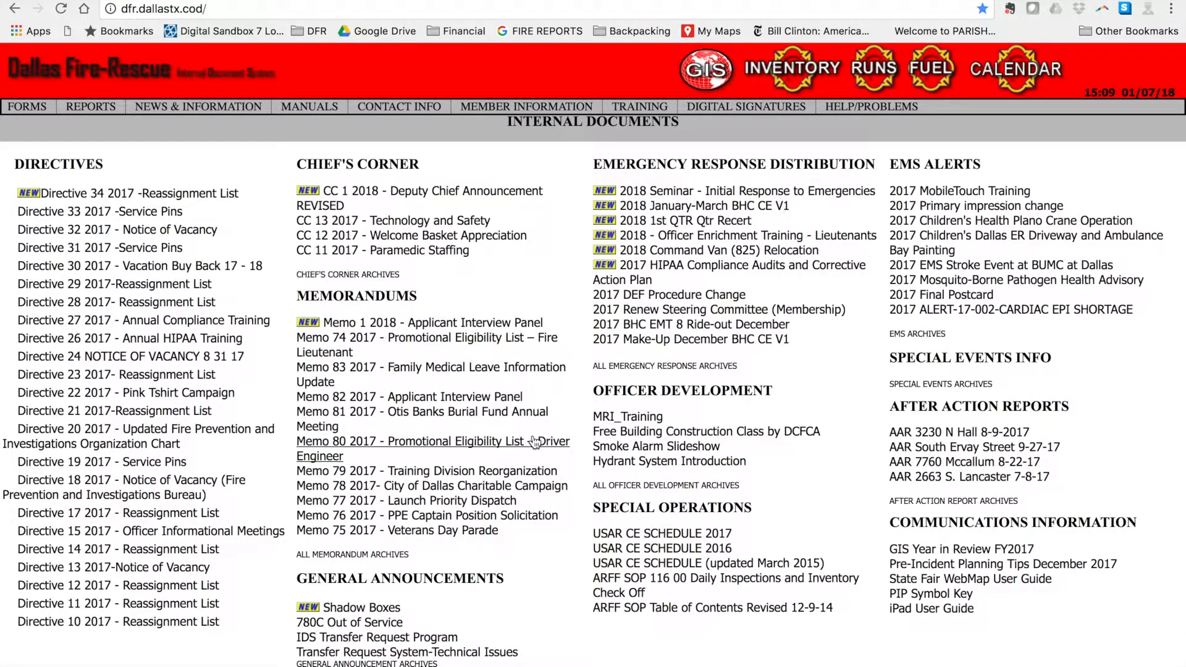
left_click(699, 78)
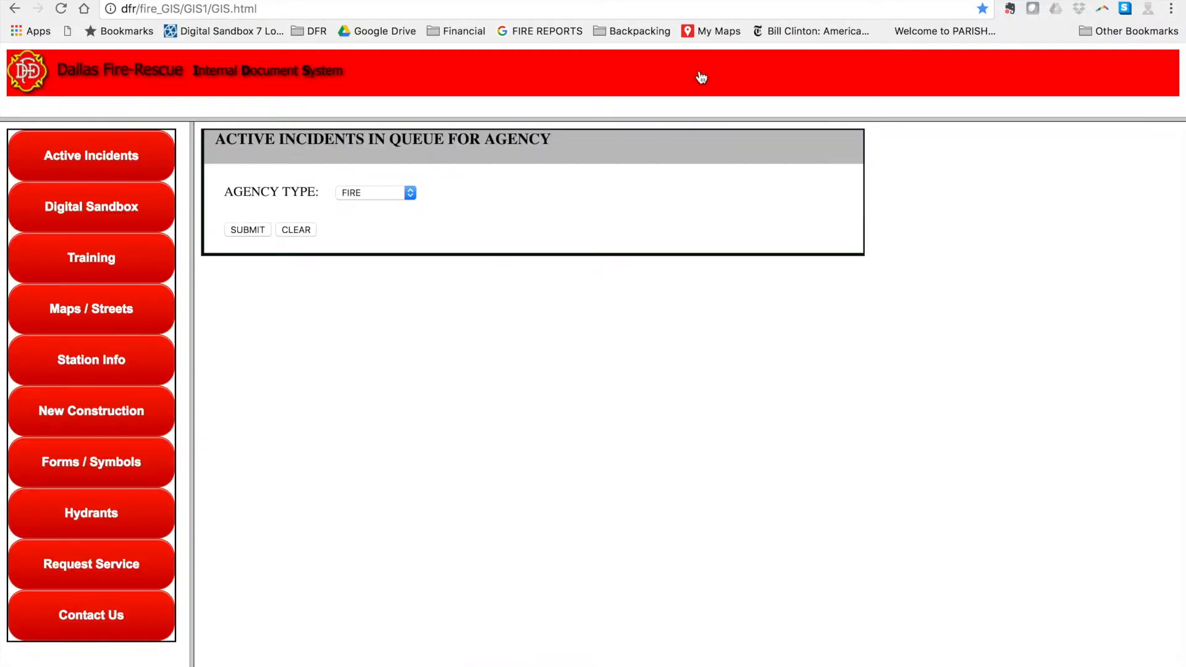
left_click(117, 467)
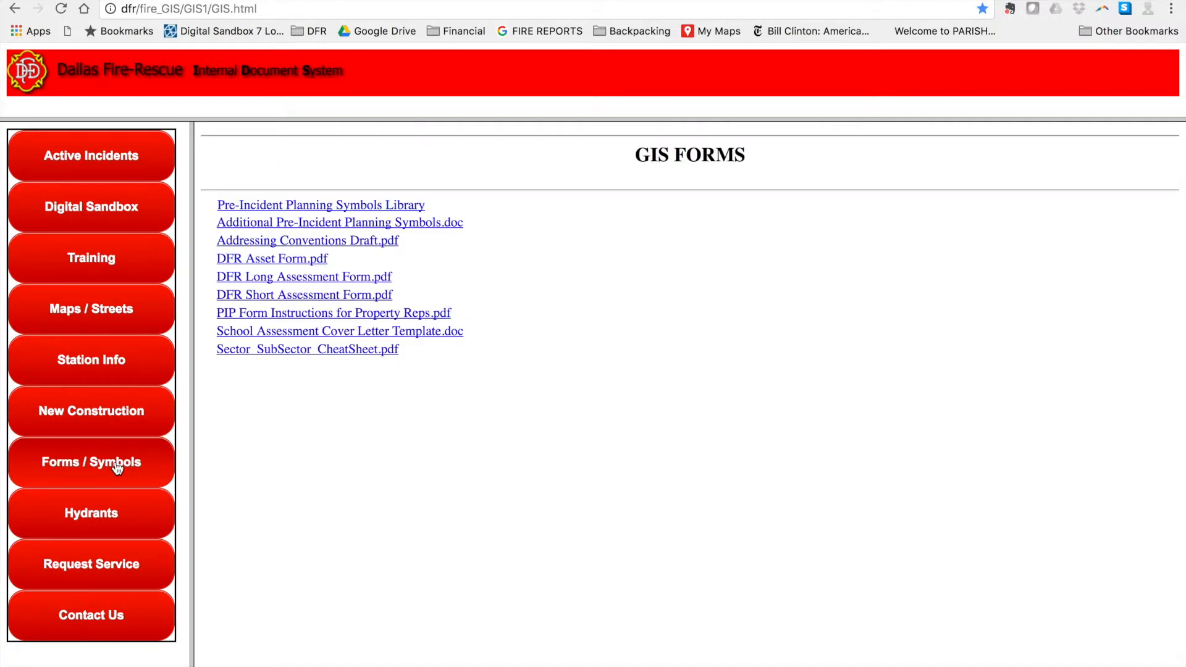
left_click(243, 349)
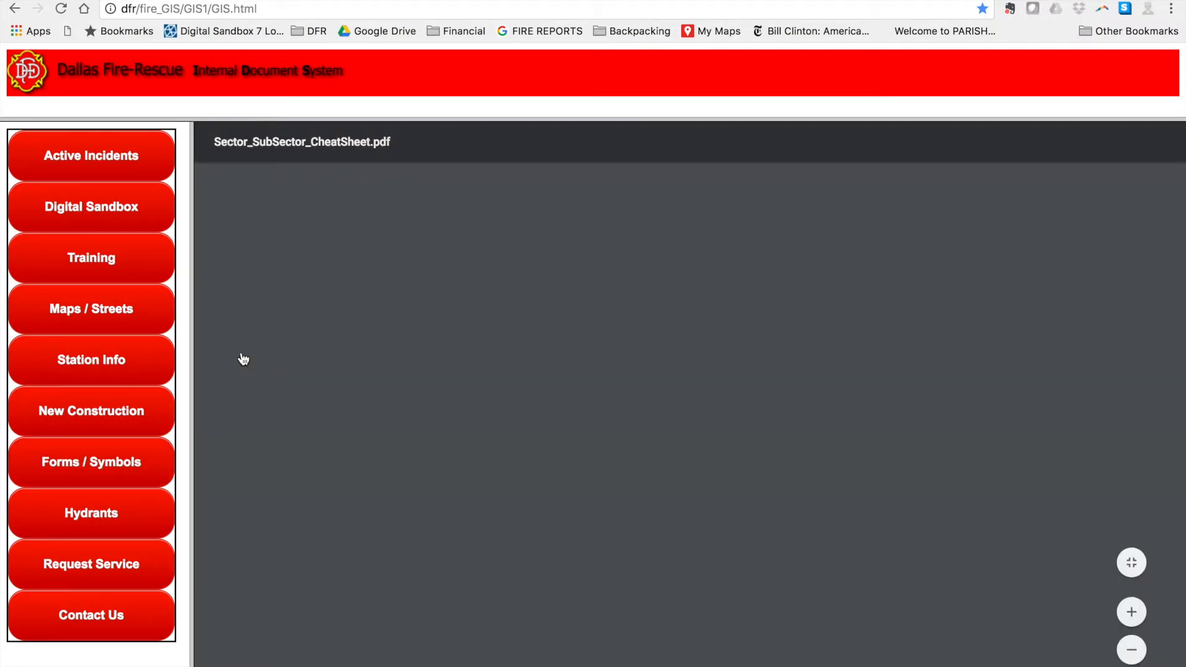
scroll(414, 479, "down", 12)
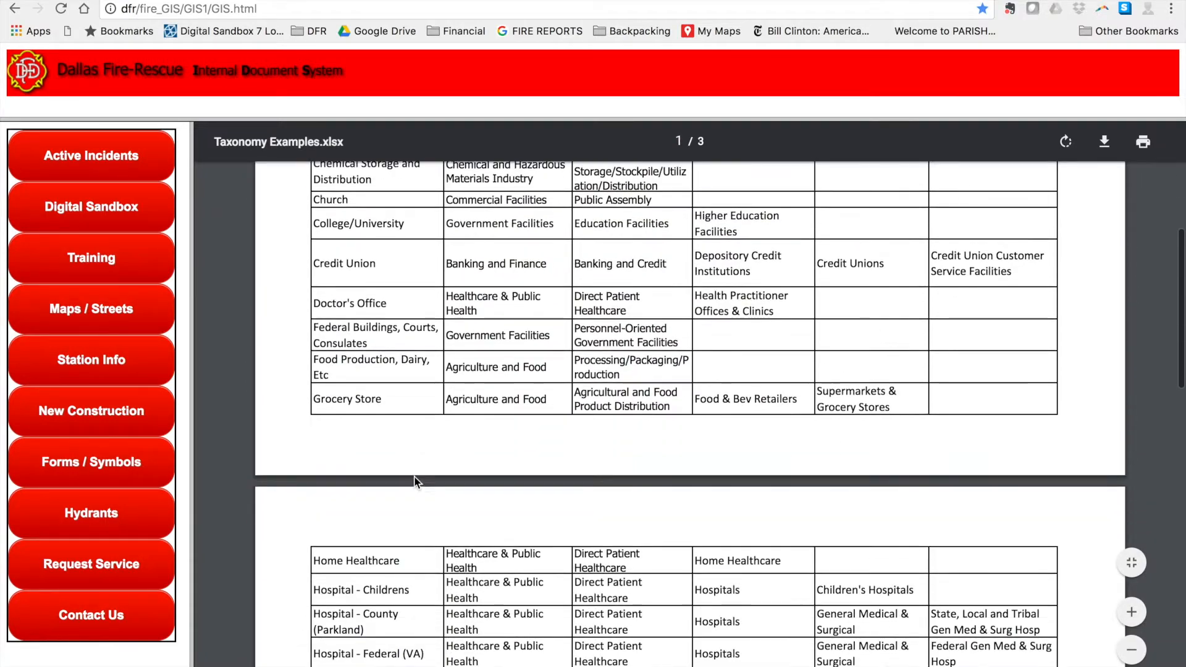
scroll(414, 476, "down", 6)
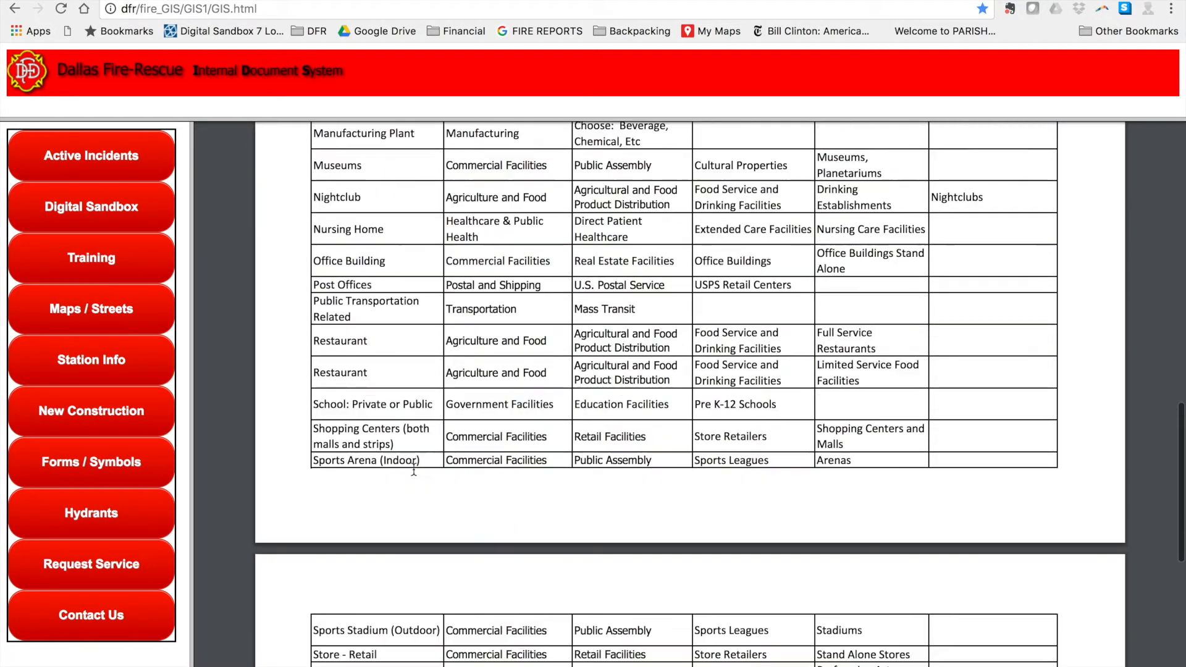
scroll(413, 469, "up", 8)
scroll(414, 470, "up", 11)
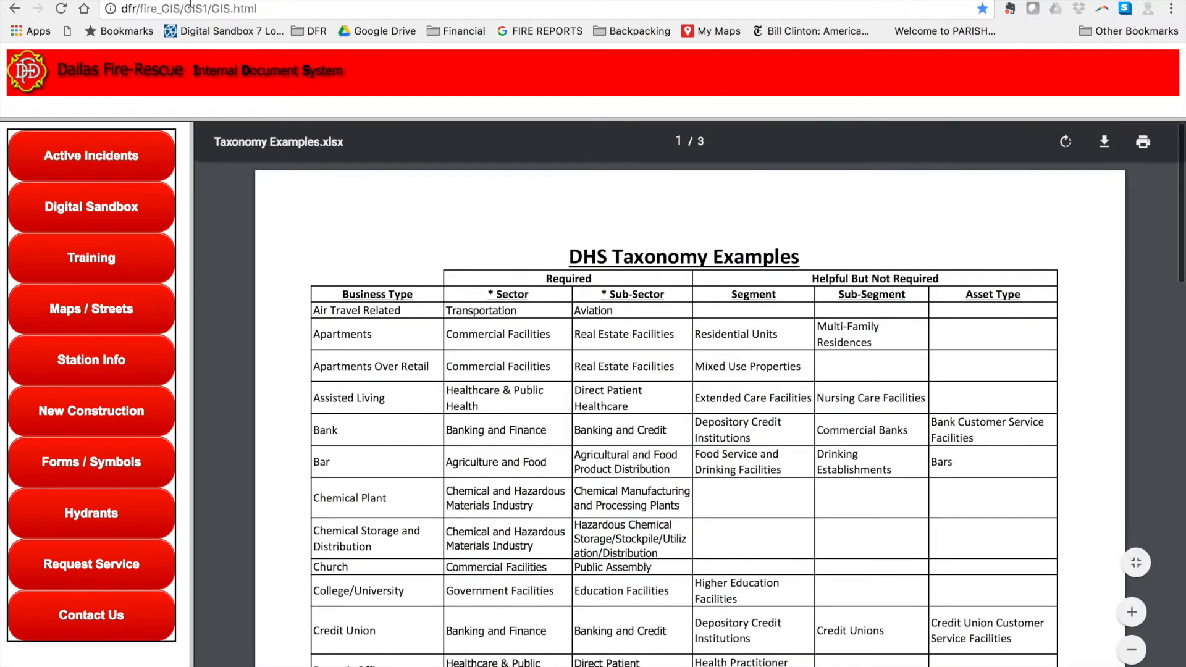
- Back in the Digital Sandbox asset form, set the sector to Commercial Facilities and the sub-sector to Real Estate Facilities
left_click(187, 1)
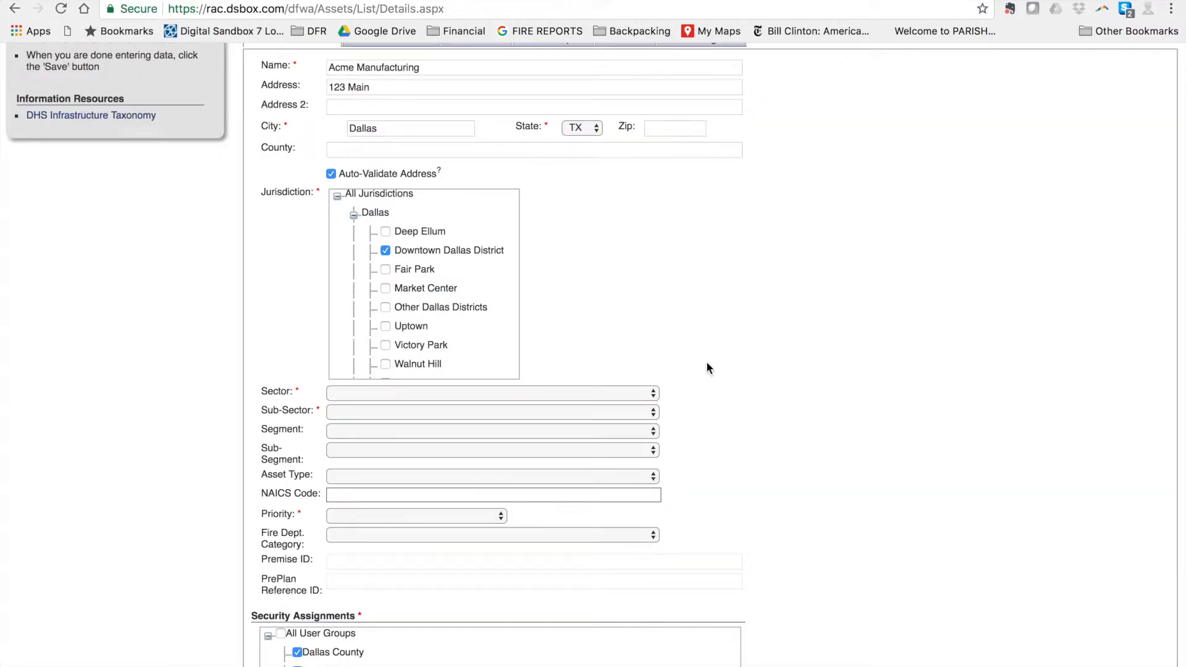
scroll(680, 399, "down", 1)
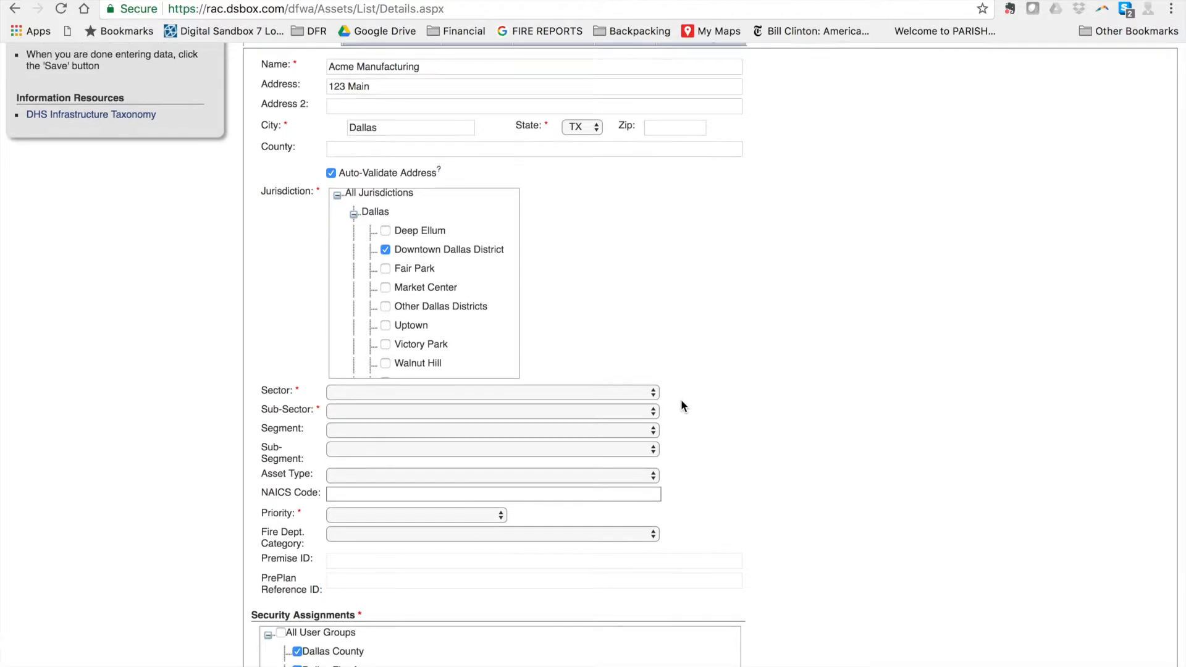
left_click(653, 393)
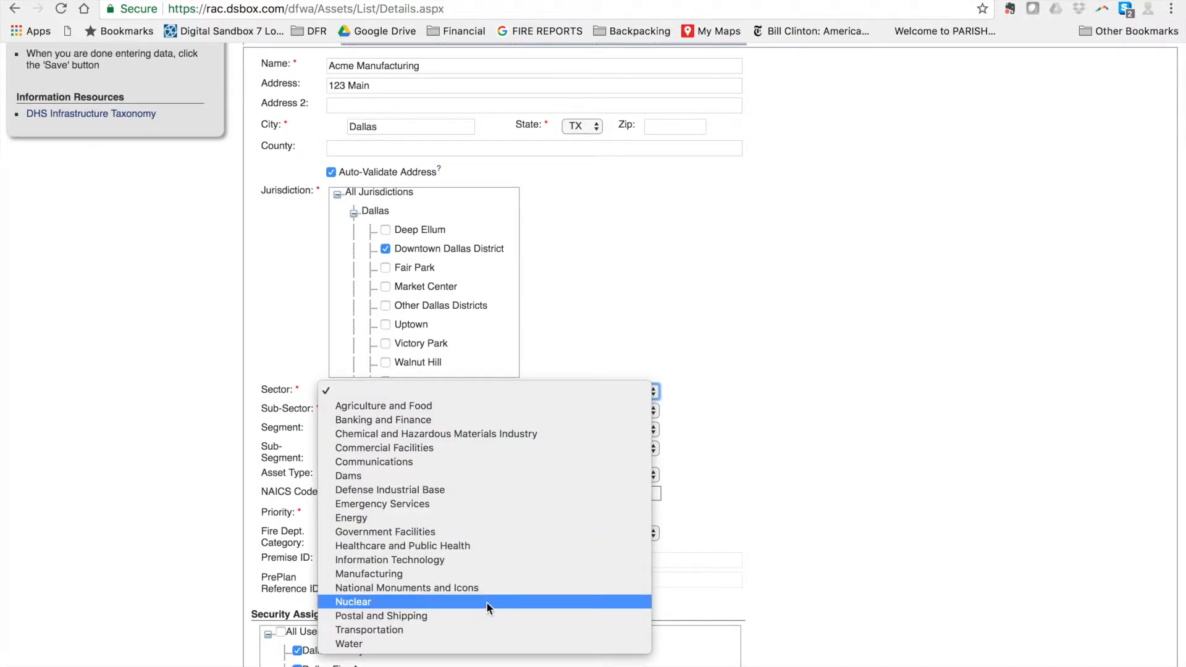
left_click(474, 447)
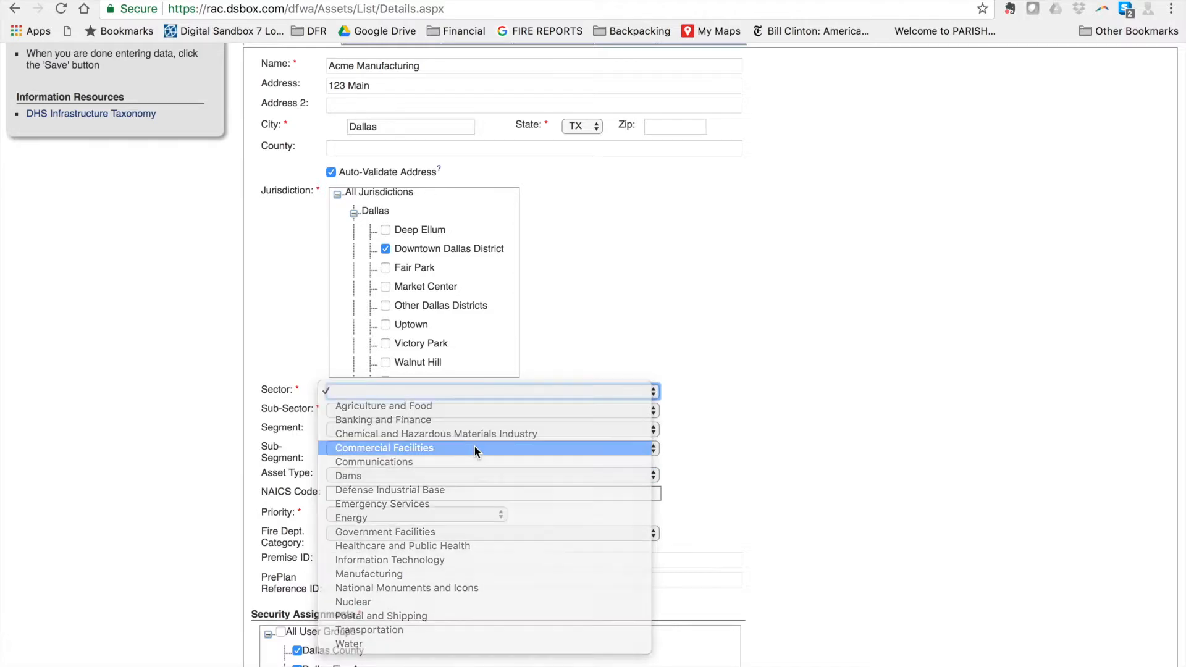
left_click(525, 410)
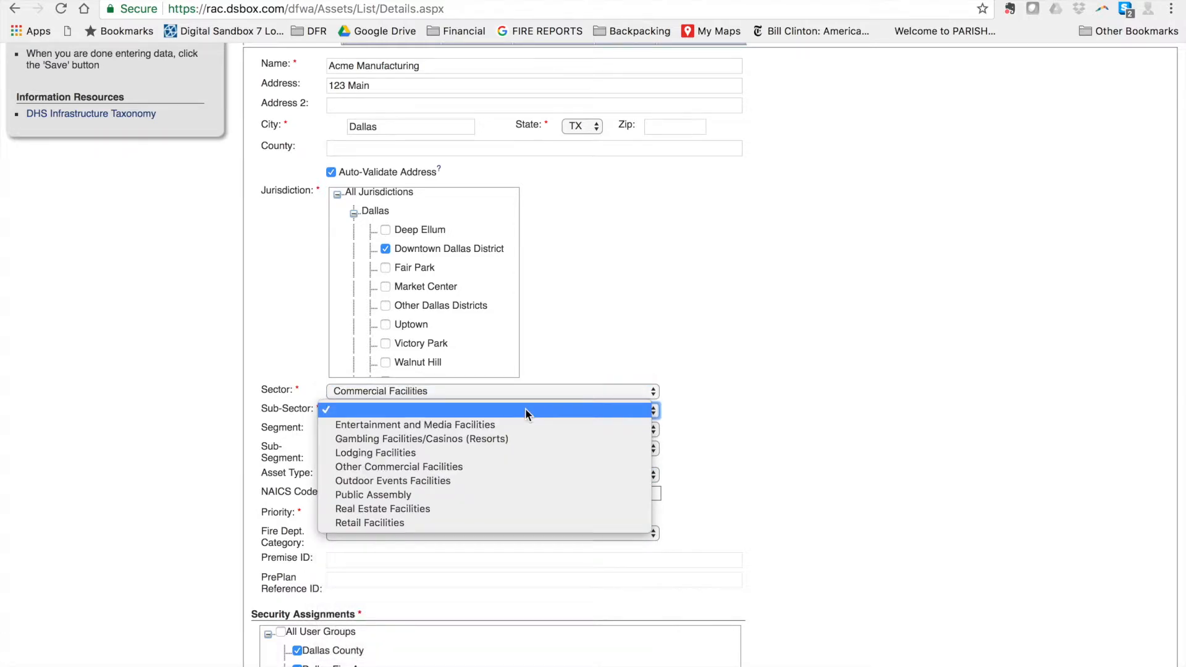
left_click(449, 510)
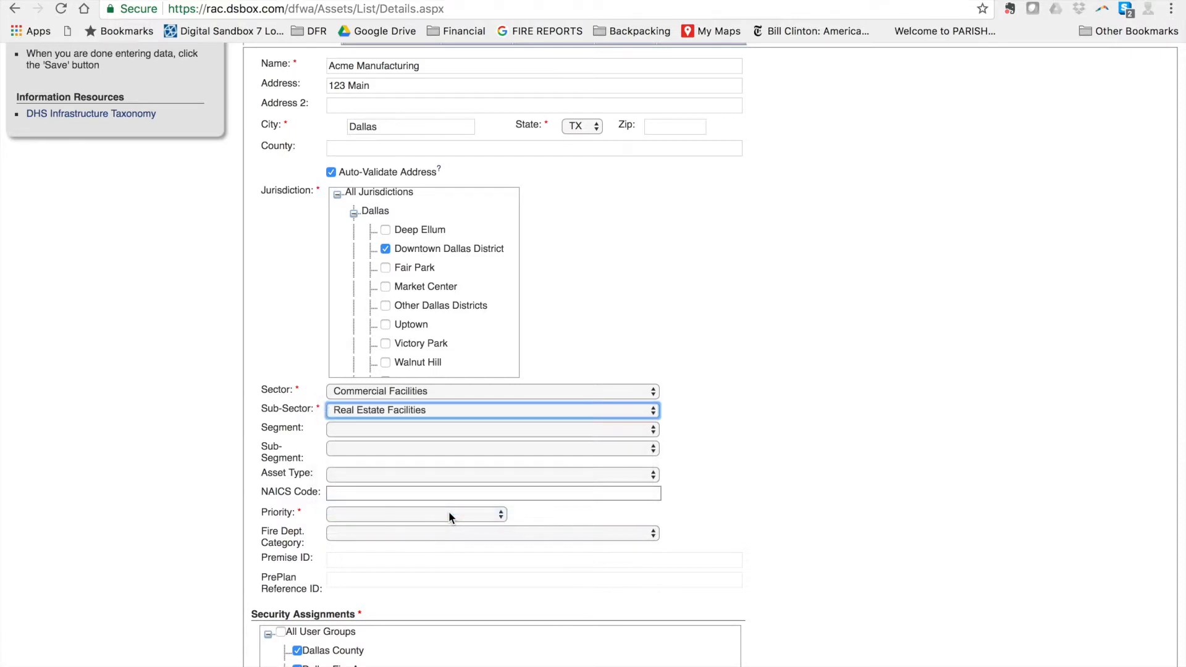
- Set the asset's segment to Residential Units and its sub-segment to Multi-Family Residences
left_click(474, 430)
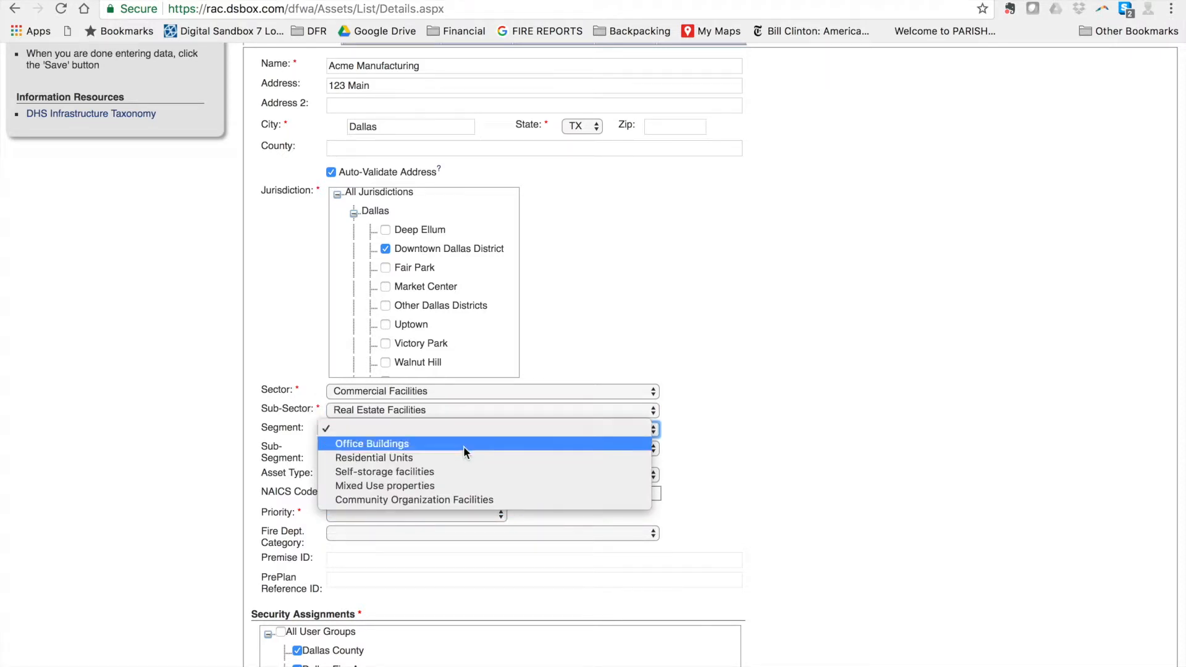
left_click(458, 460)
left_click(458, 449)
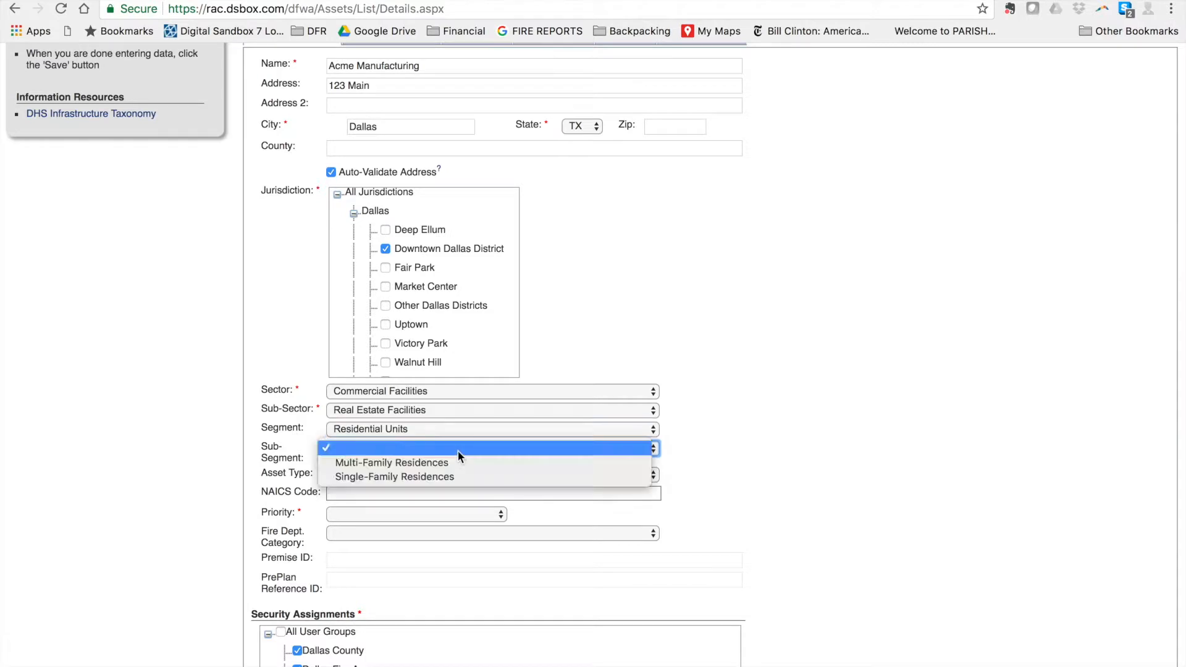
left_click(450, 465)
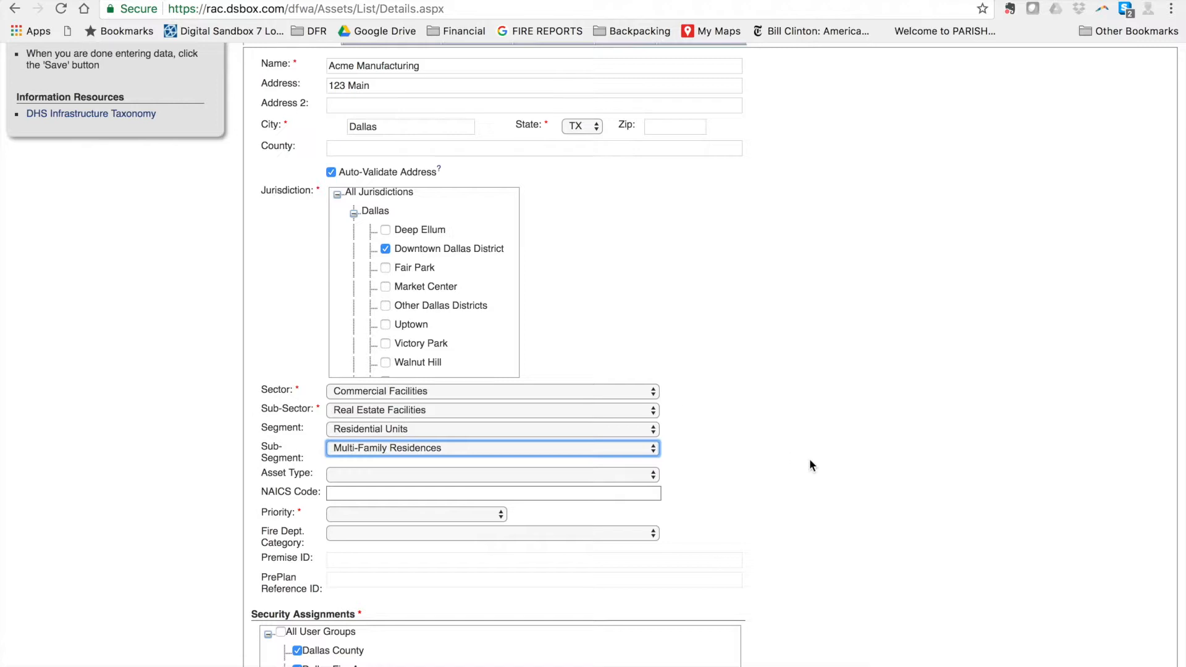
- Set the asset's required priority to Priority III, leaving the asset type and NAICS code empty
scroll(810, 465, "down", 2)
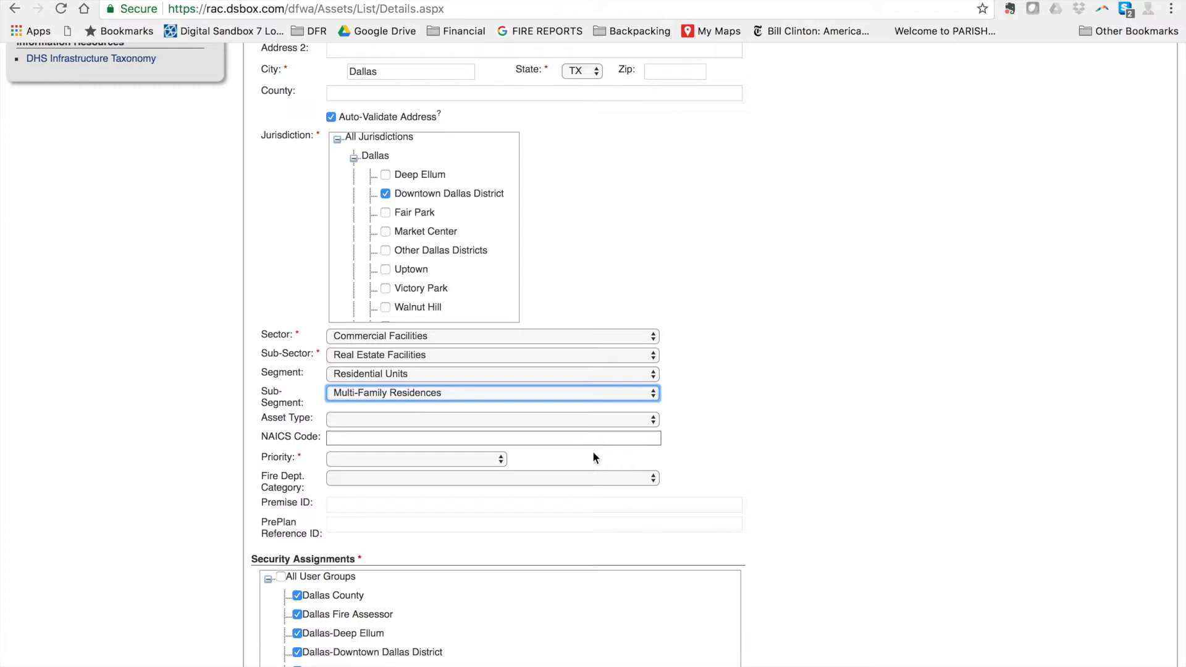
scroll(747, 494, "down", 1)
scroll(747, 500, "down", 2)
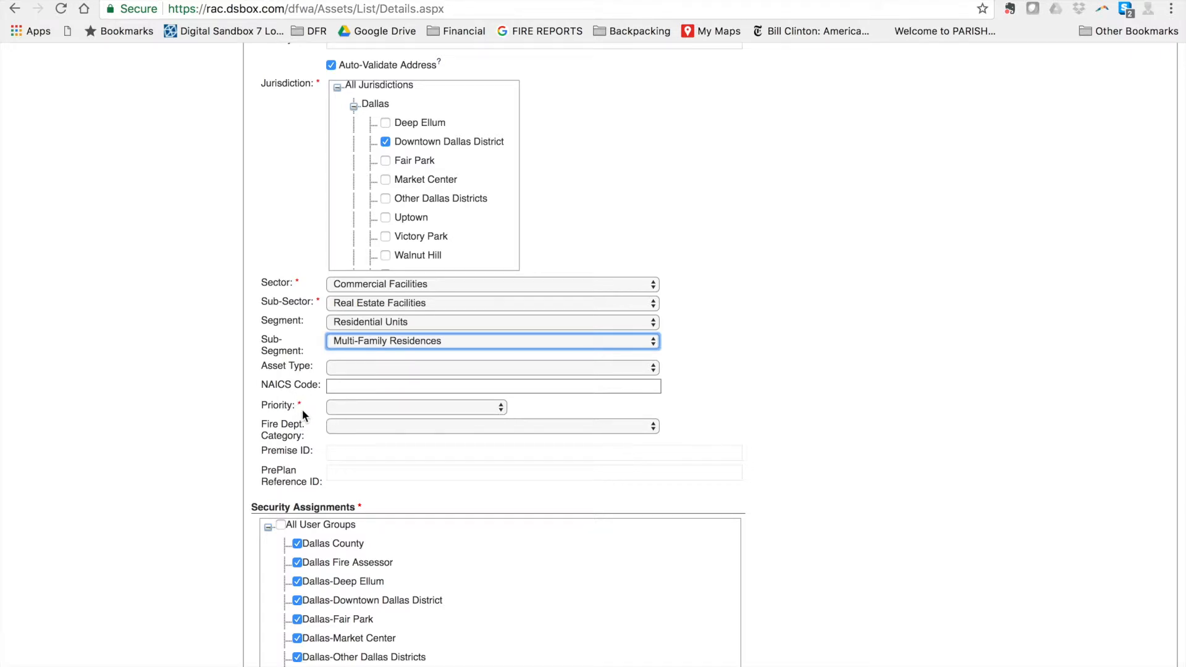
left_click(483, 406)
left_click(431, 452)
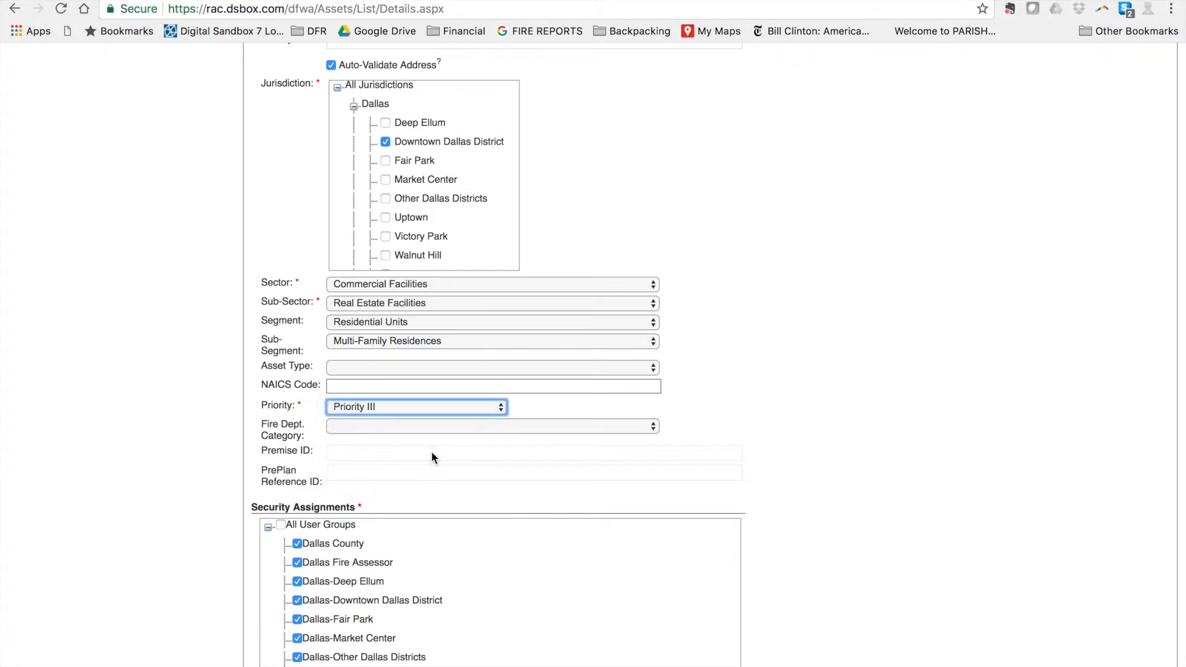
- Switch the asset's priority to Priority IV and return it to Priority III
left_click(500, 407)
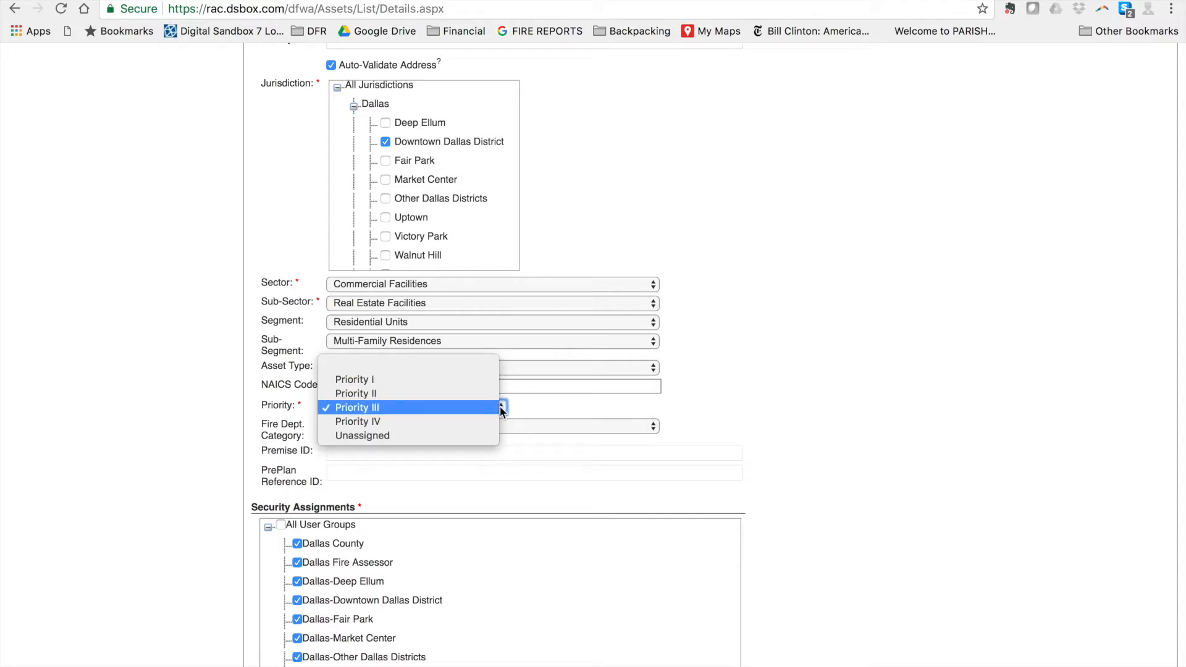
key("Down")
key("Return")
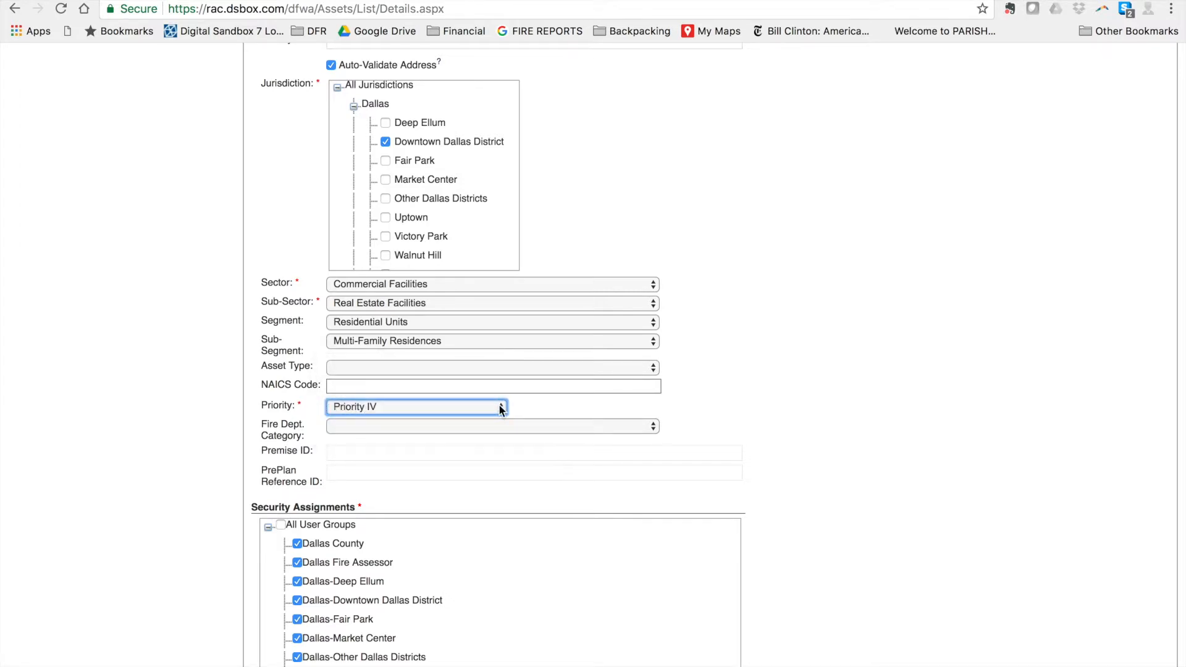
left_click(500, 408)
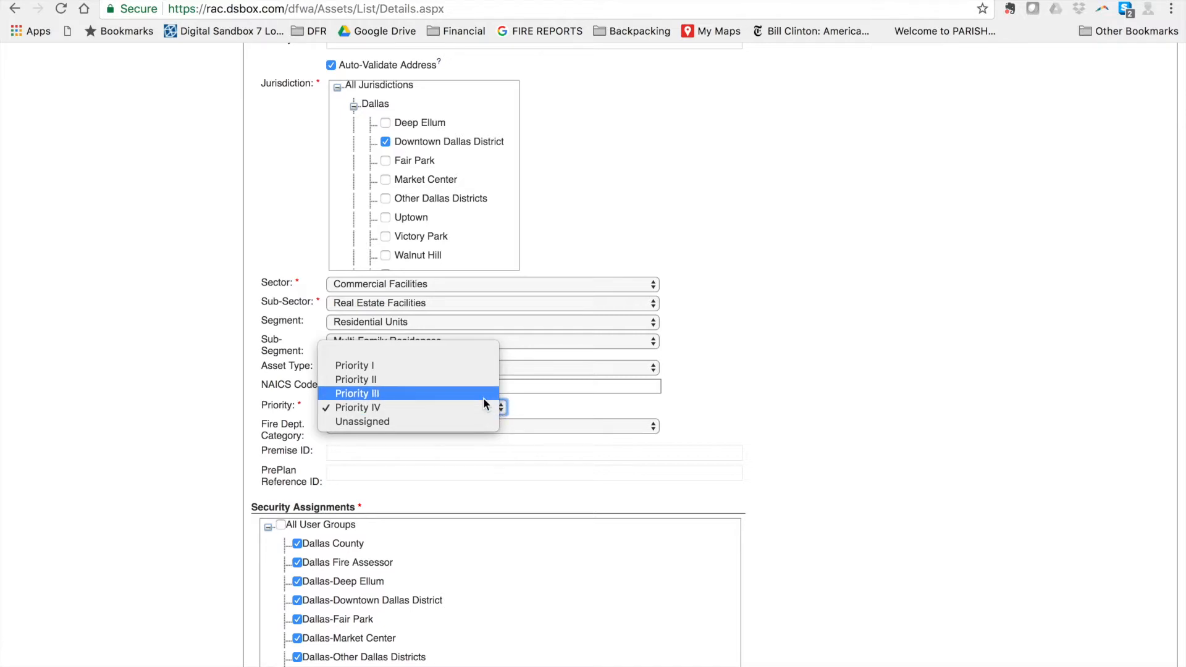
left_click(484, 402)
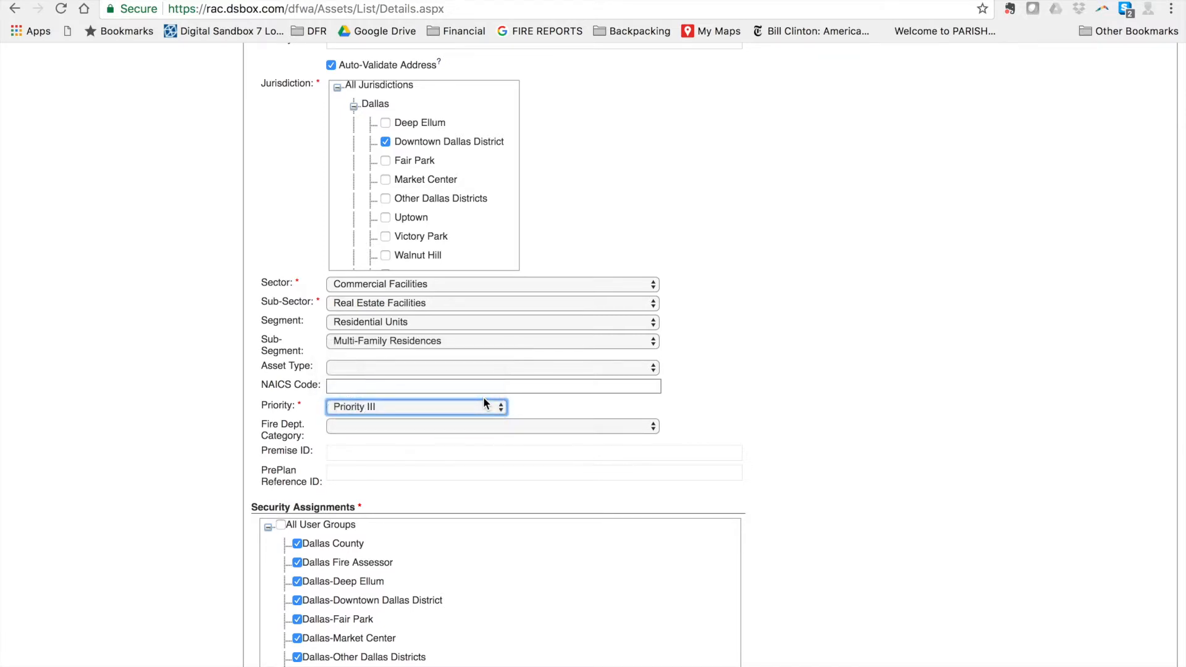
- Set the asset's Fire Dept. Category to Class I: High Rise; >7 Floors
left_click(613, 428)
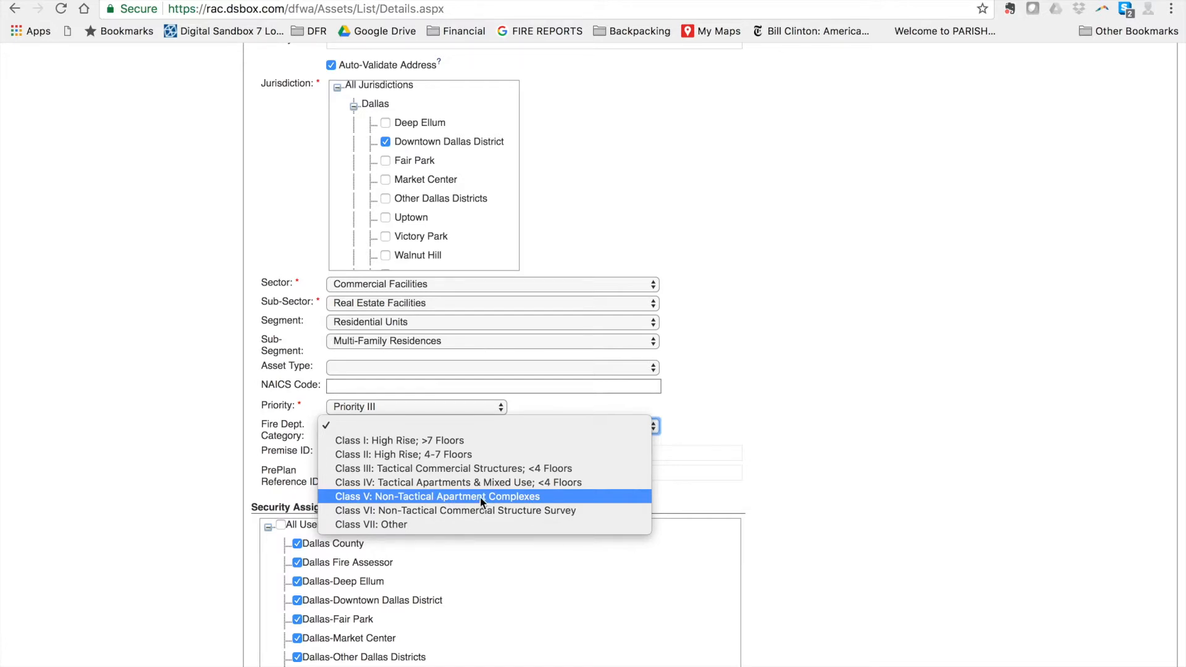
left_click(469, 443)
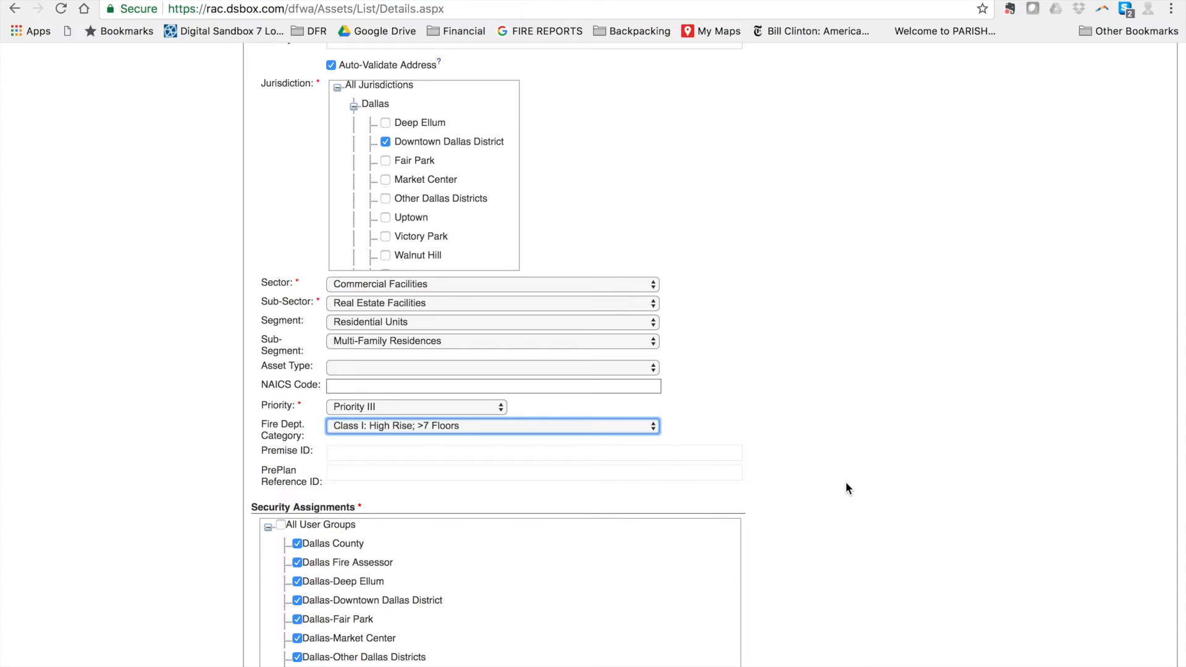
- Save the new asset and approve updating its address with the auto-validated result
scroll(846, 488, "up", 8)
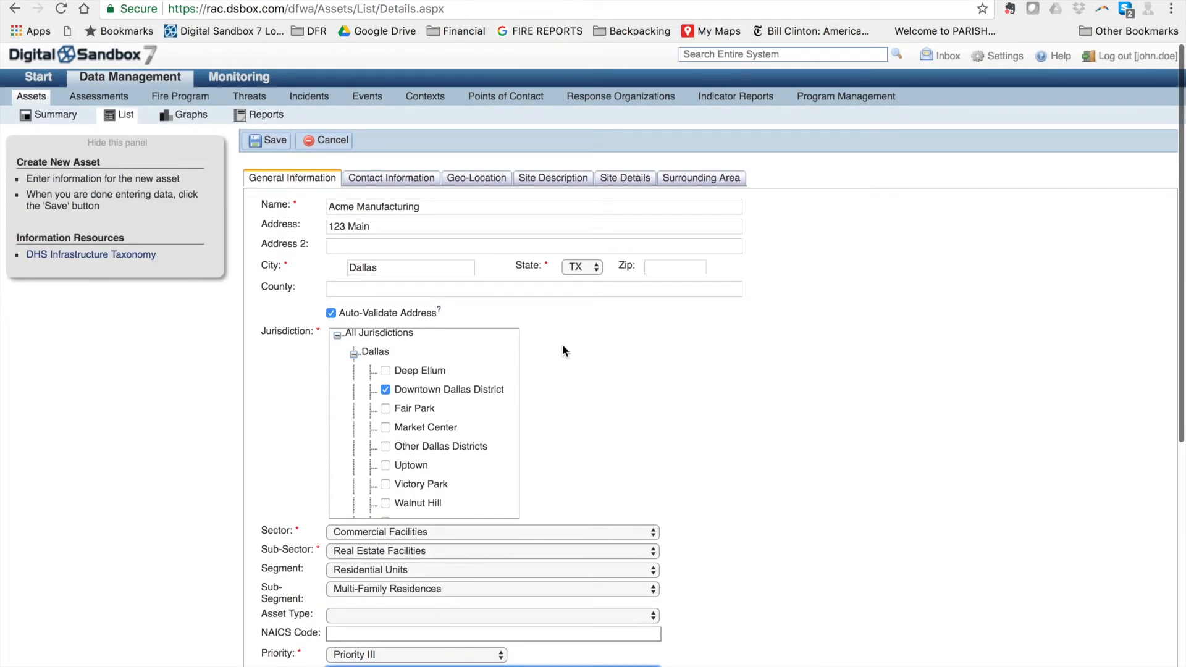
left_click(275, 141)
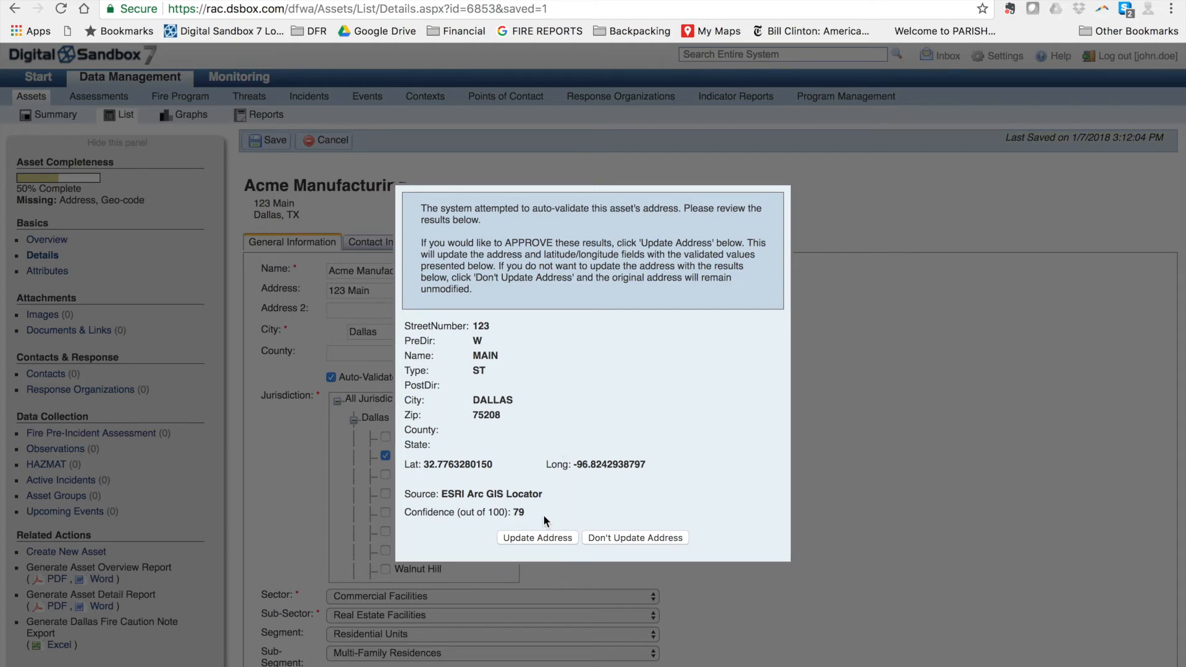
left_click(542, 543)
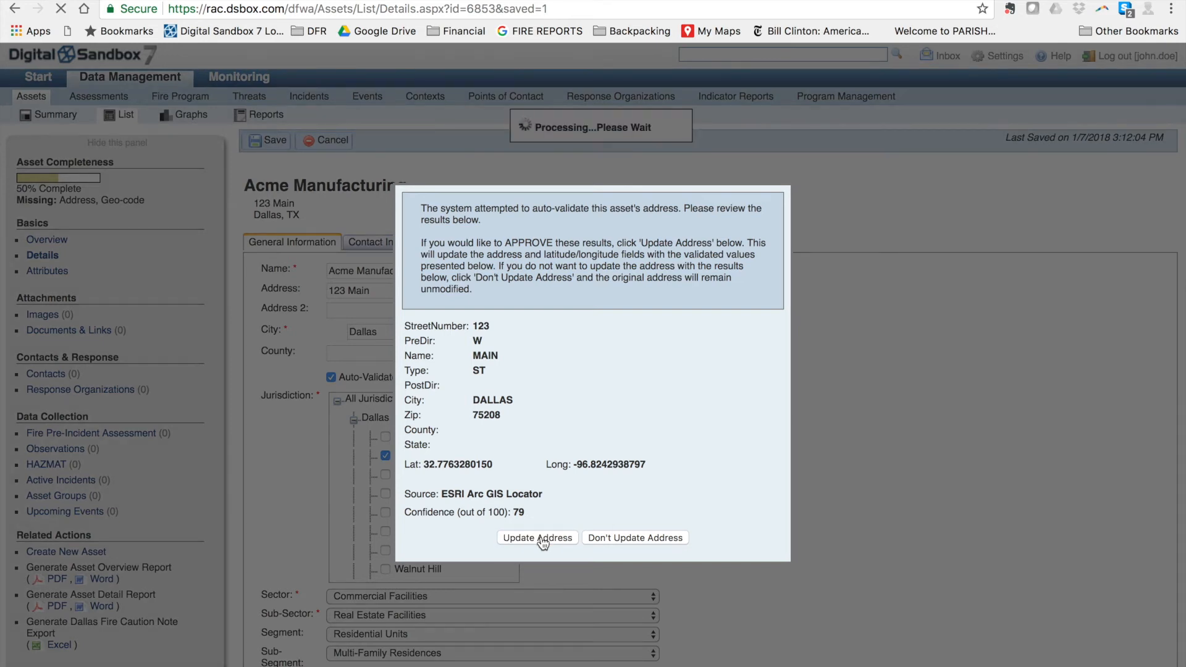